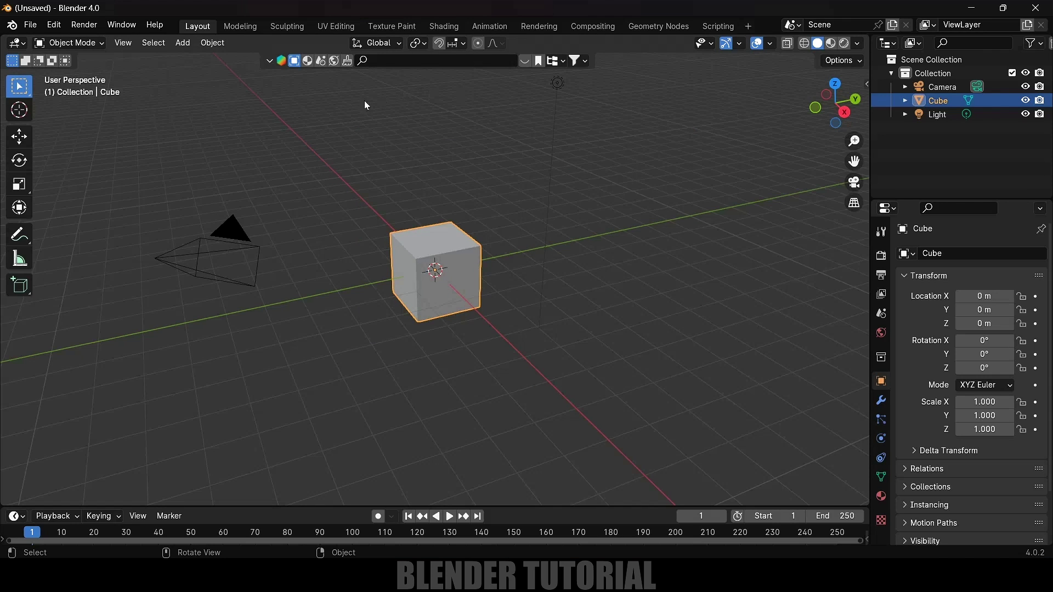
# Step: Delete the default camera, cube and light, and add a mesh plane
pyautogui.press('a')
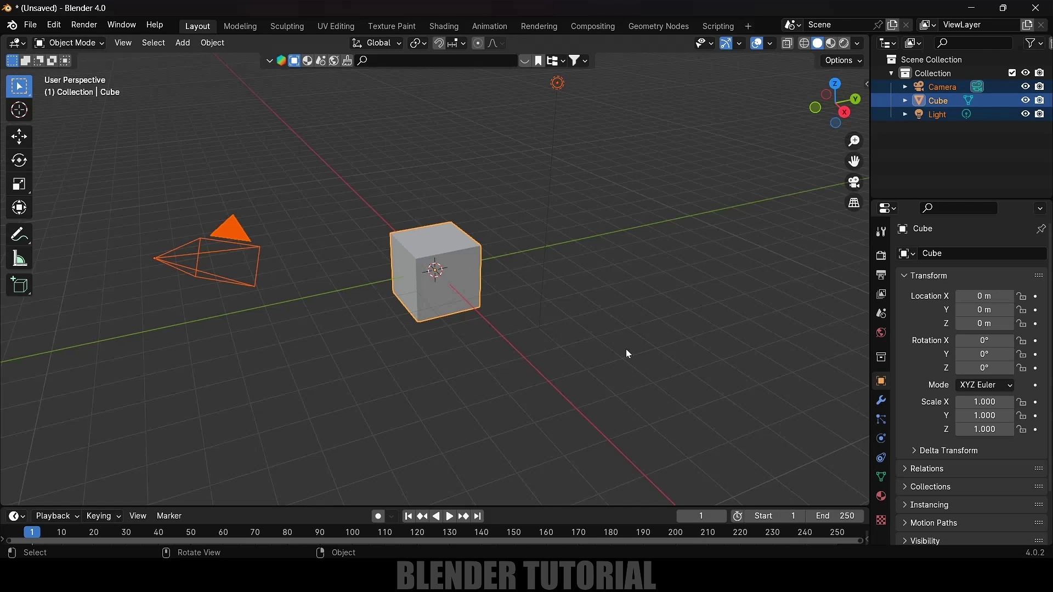
pyautogui.press('Delete')
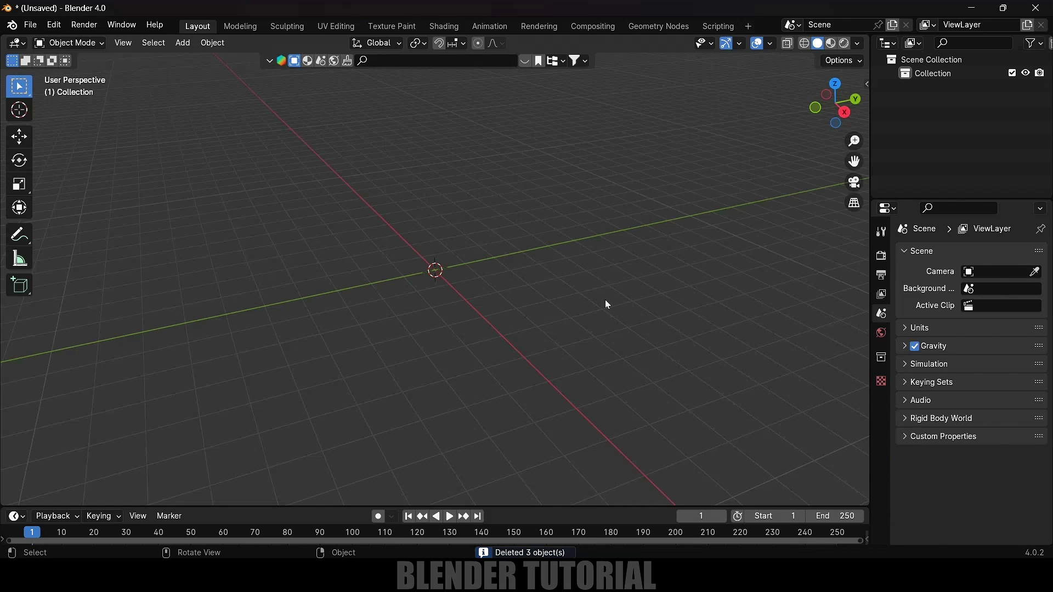
pyautogui.click(188, 44)
pyautogui.moveTo(188, 58)
pyautogui.click(304, 61)
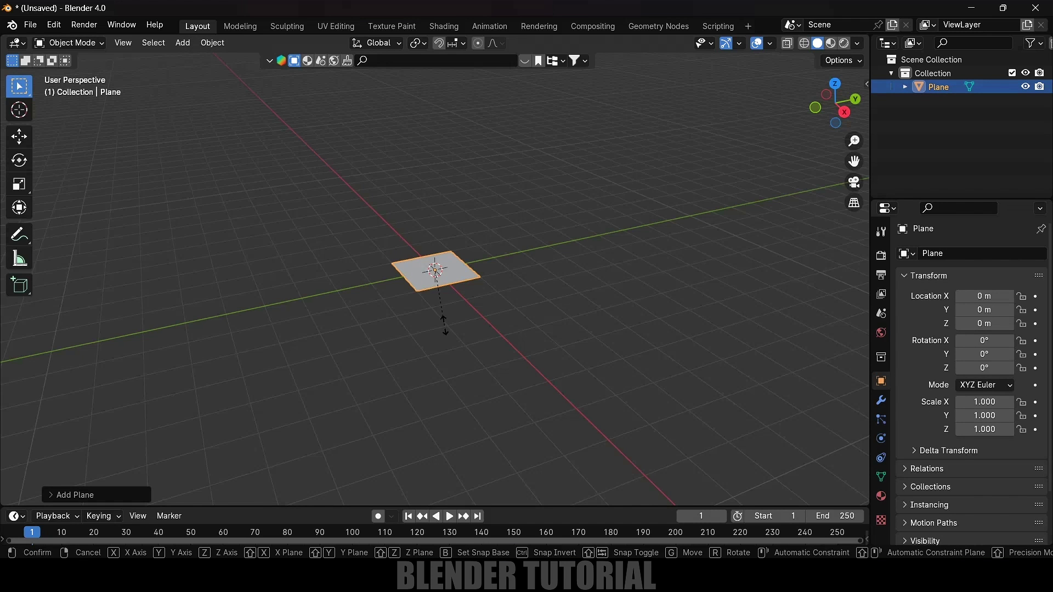
# Step: Scale the plane to 2.948, stretch X to 5.052, and rotate it 90° on X
pyautogui.press('s')
pyautogui.click(493, 363)
pyautogui.moveTo(492, 363); pyautogui.dragTo(474, 322, button='middle')
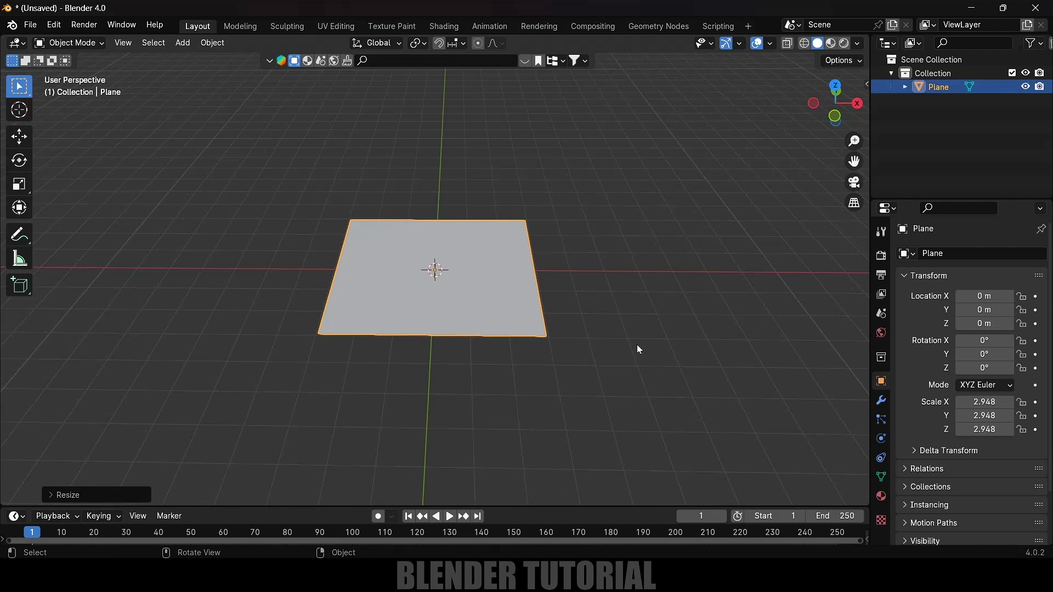
pyautogui.press('s')
pyautogui.press('x')
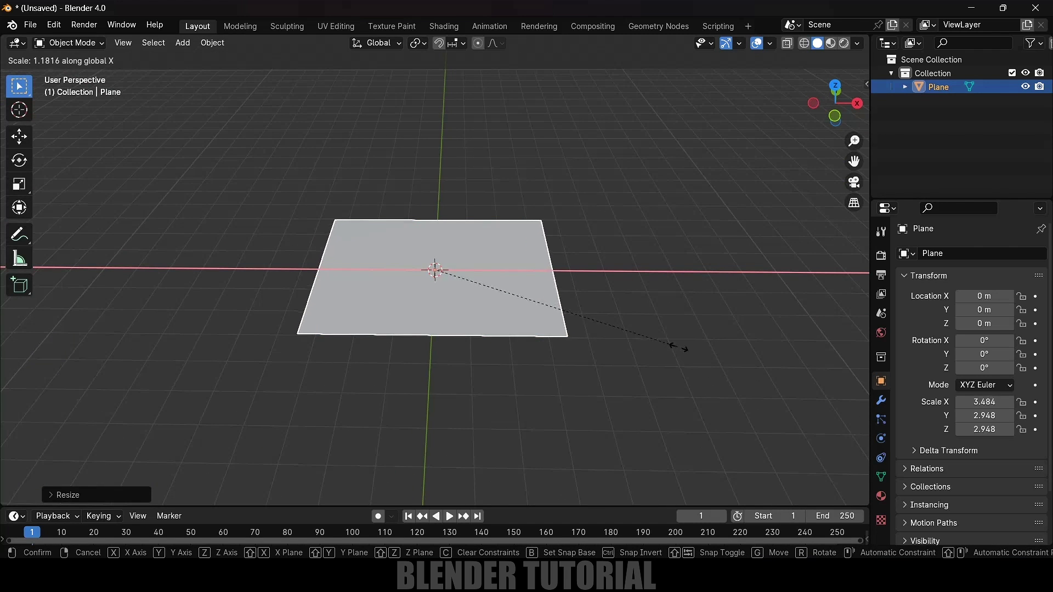
pyautogui.click(795, 347)
pyautogui.moveTo(795, 348); pyautogui.dragTo(733, 350, button='middle')
pyautogui.write('rx90')
pyautogui.press('Return')
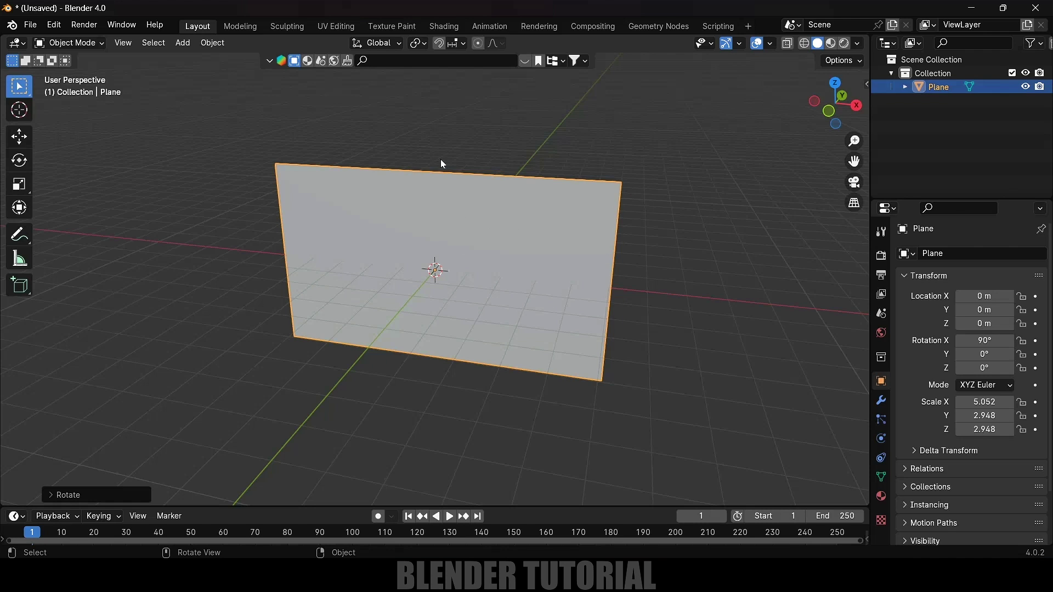
# Step: Apply the plane's scale so it reads 1.000
pyautogui.click(211, 43)
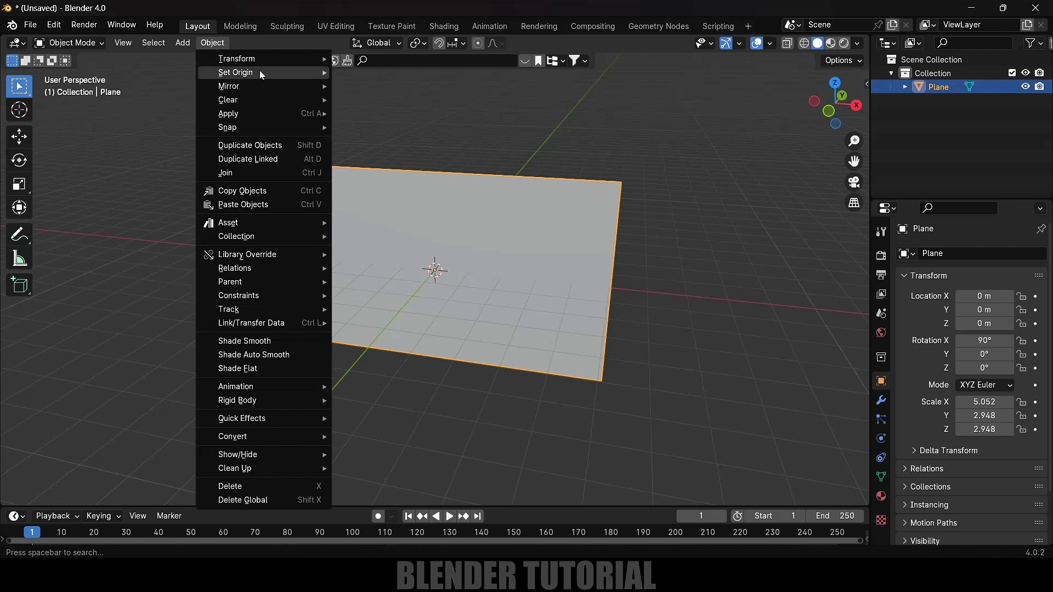
pyautogui.moveTo(242, 112)
pyautogui.click(364, 141)
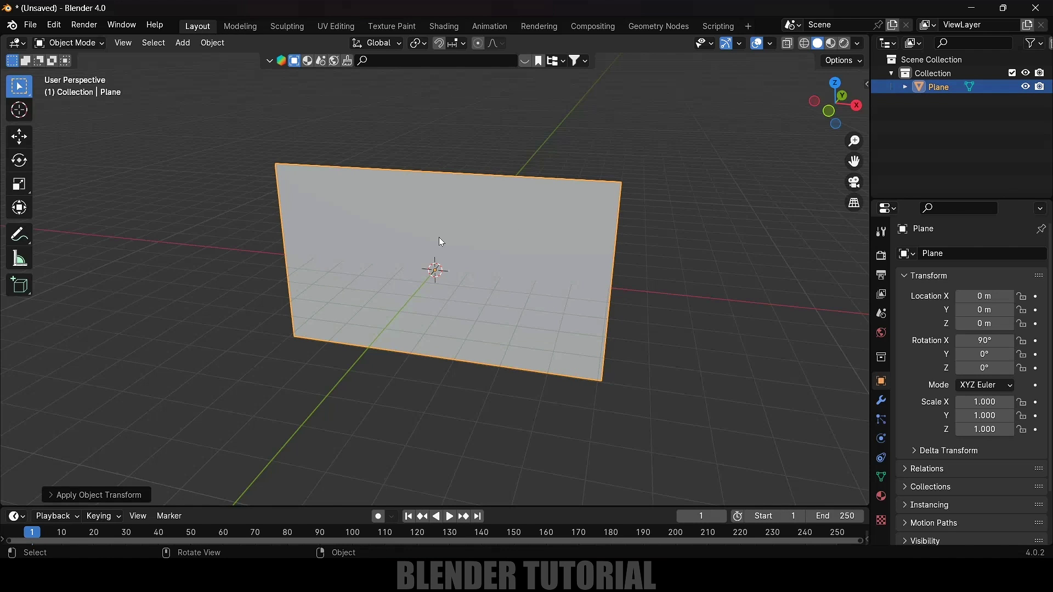
# Step: In Edit Mode, subdivide the plane's mesh with 85 cuts
pyautogui.click(69, 43)
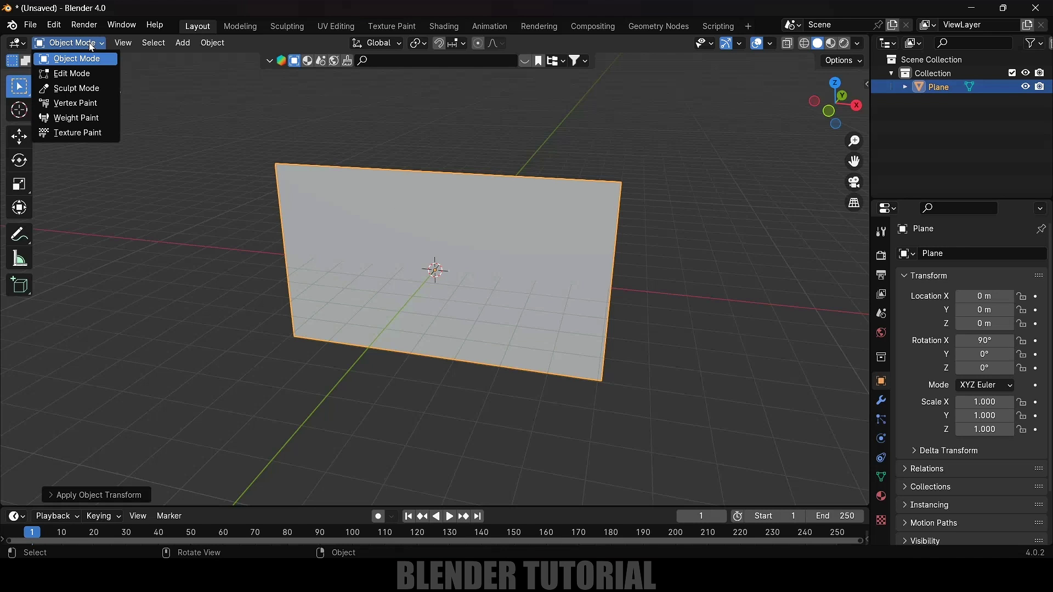
pyautogui.click(104, 74)
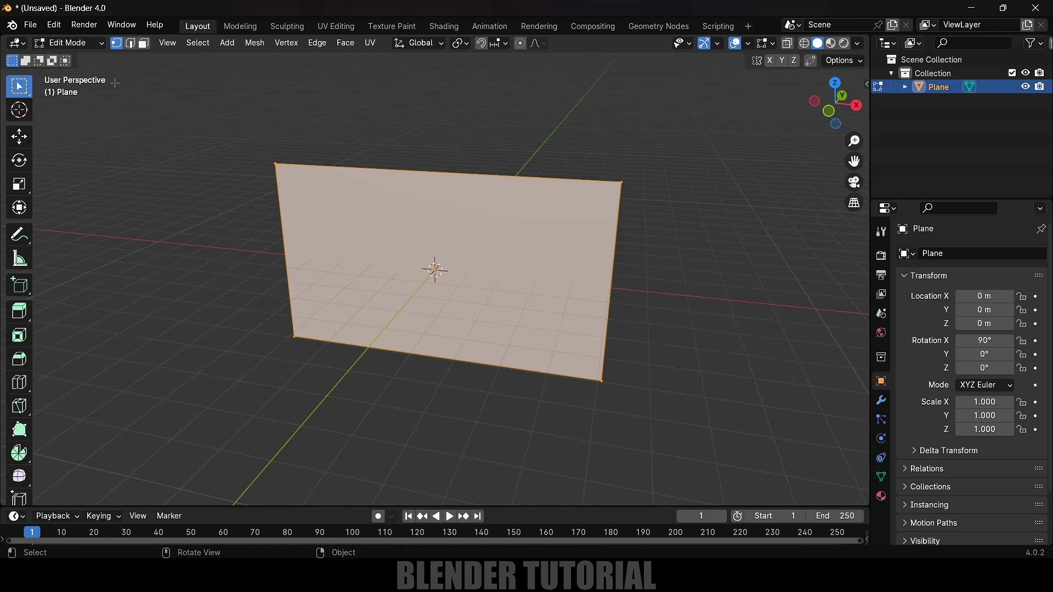
pyautogui.rightClick(406, 198)
pyautogui.click(401, 199)
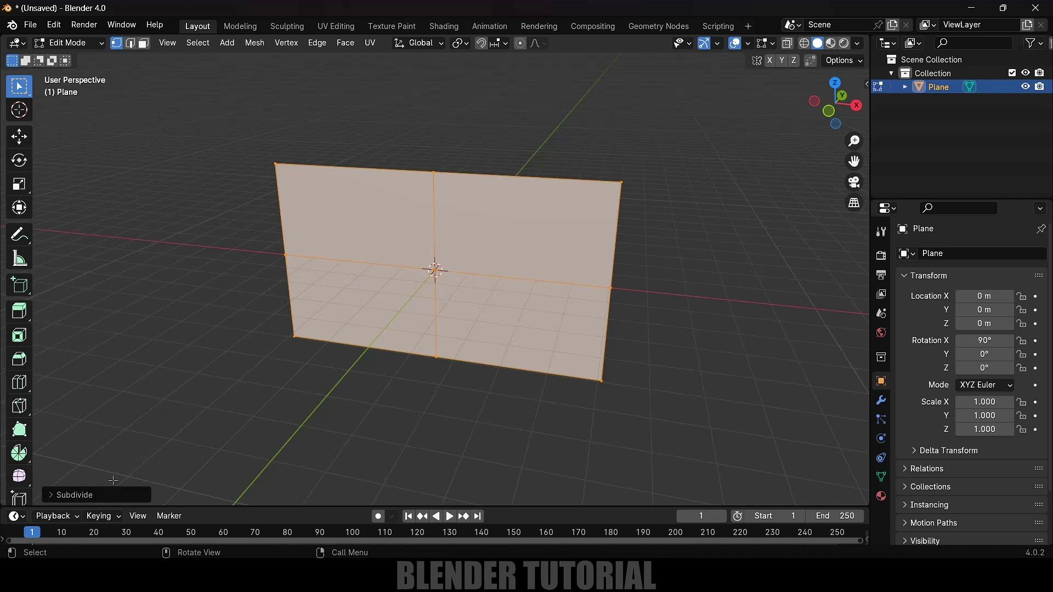
pyautogui.click(54, 496)
pyautogui.click(143, 403)
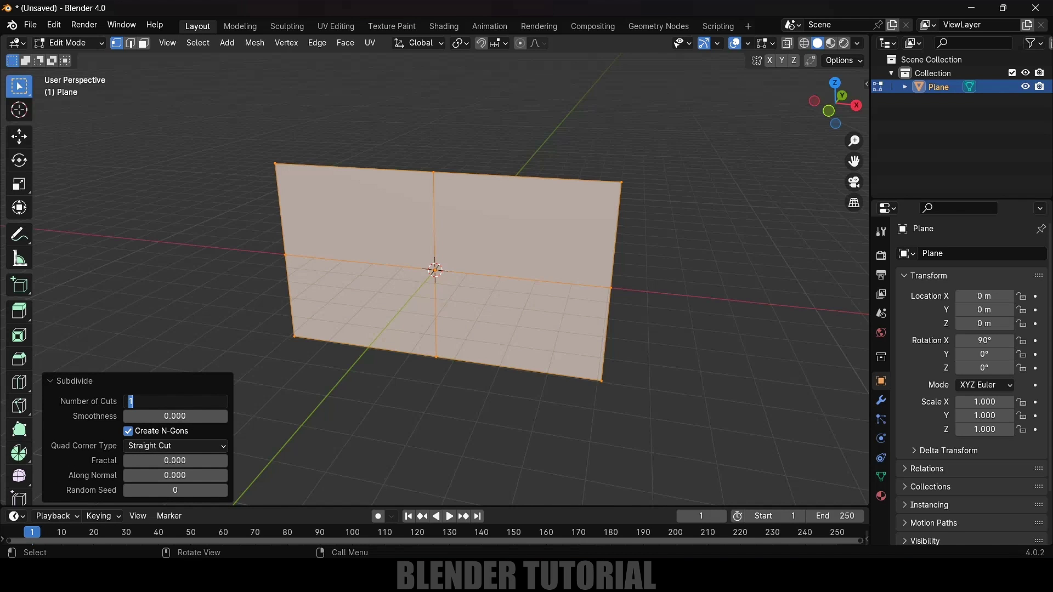
pyautogui.write('85')
pyautogui.press('Return')
# Step: Switch to front orthographic view and return to Object Mode
pyautogui.moveTo(463, 344); pyautogui.dragTo(497, 318, button='middle')
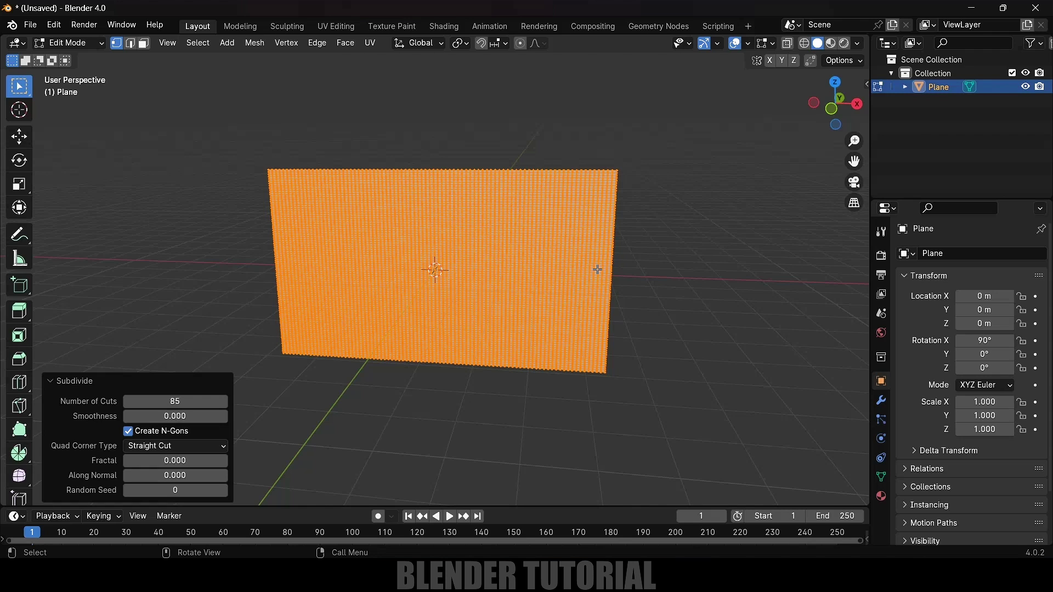
pyautogui.press('KP_1')
pyautogui.scroll(1, 597, 268)
pyautogui.scroll(-2, 563, 236)
pyautogui.press('Tab')
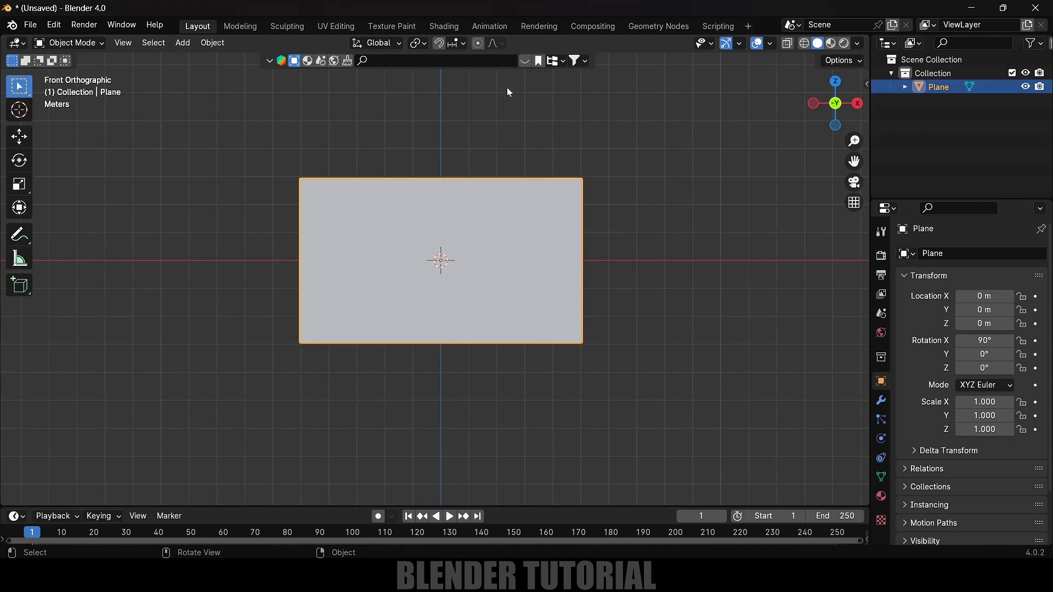
# Step: In the Shading workspace, create a new material and select its Principled BSDF node
pyautogui.click(444, 25)
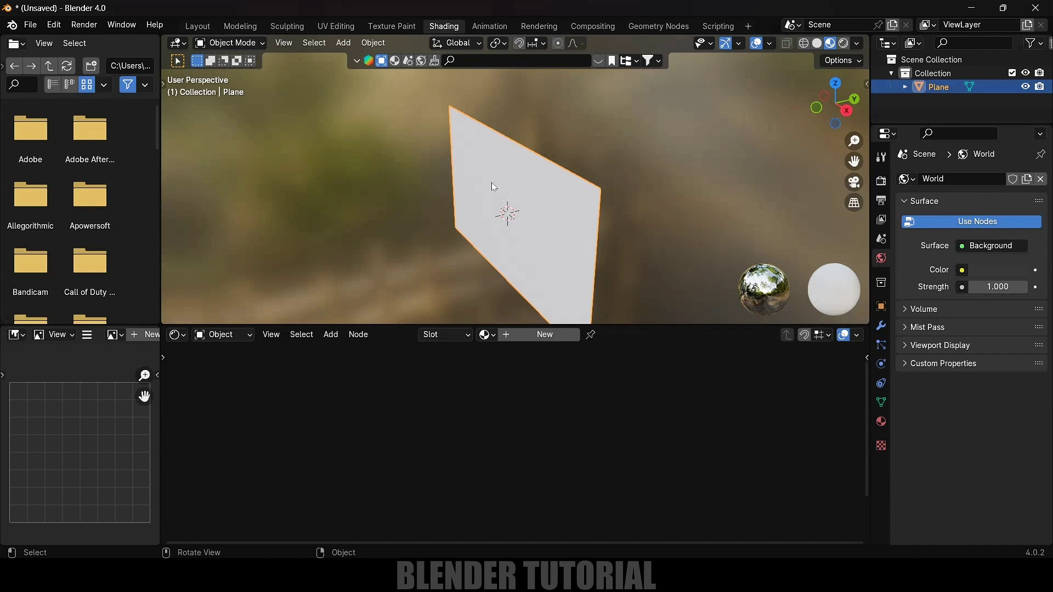
pyautogui.click(533, 335)
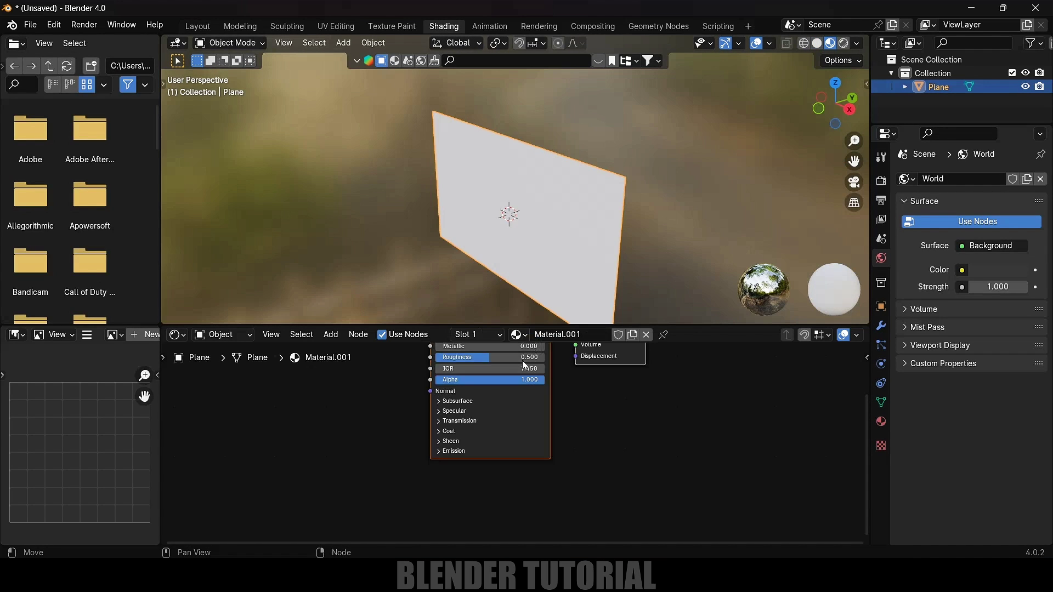
pyautogui.moveTo(439, 466); pyautogui.dragTo(435, 443, button='middle')
pyautogui.click(420, 425)
pyautogui.click(500, 381)
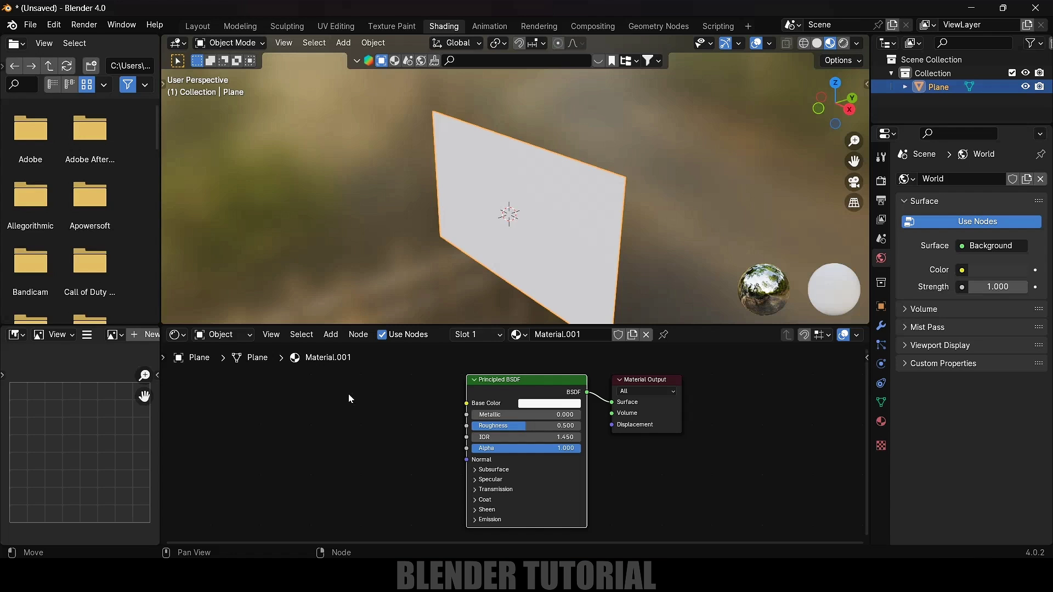
# Step: Enable Node Wrangler, save preferences, then add an image texture setup with Ctrl+T
pyautogui.click(54, 24)
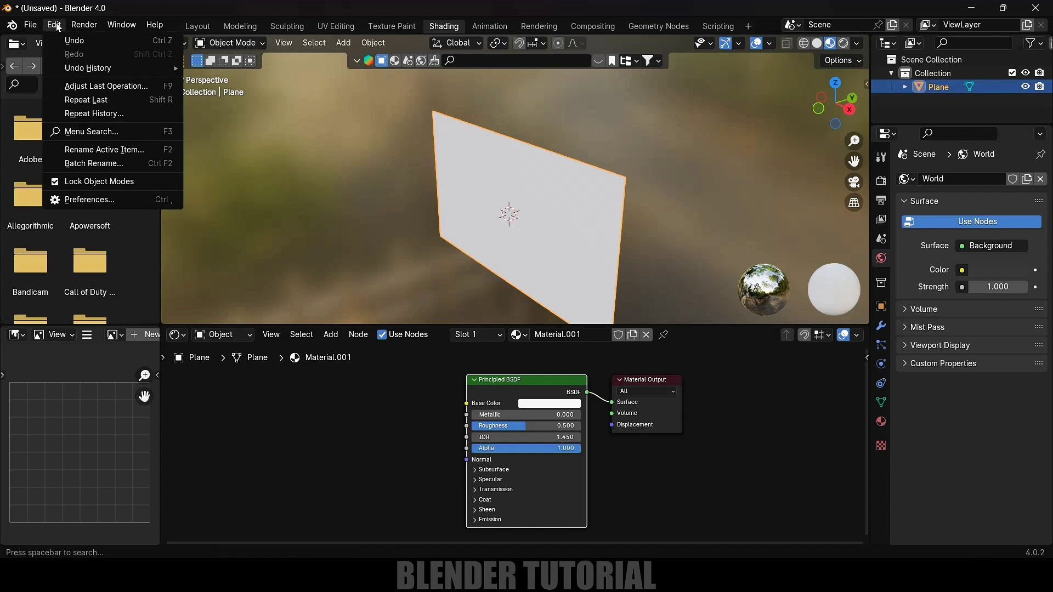
pyautogui.click(83, 199)
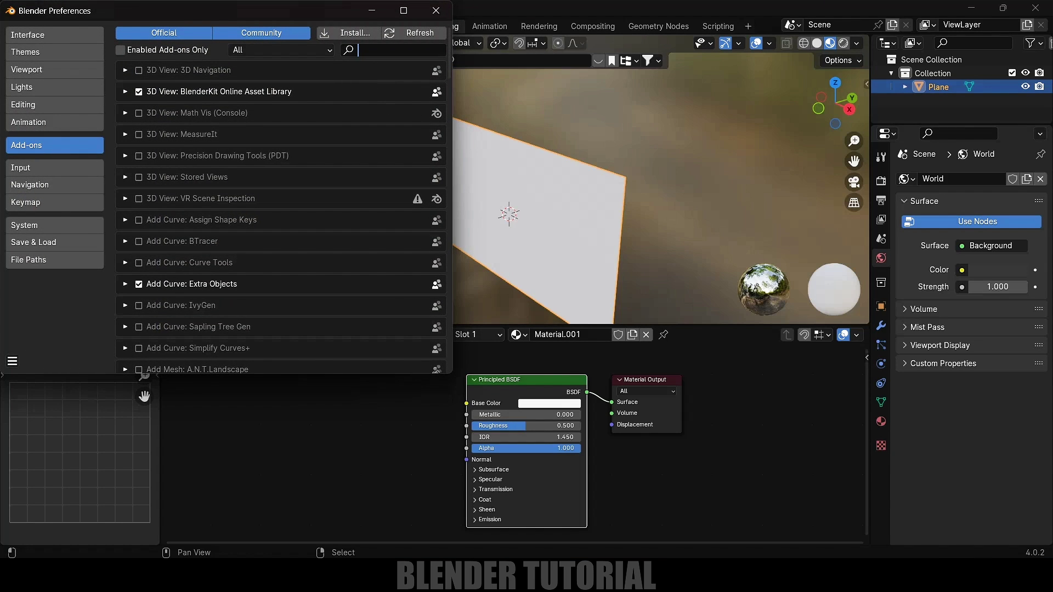
pyautogui.write('node')
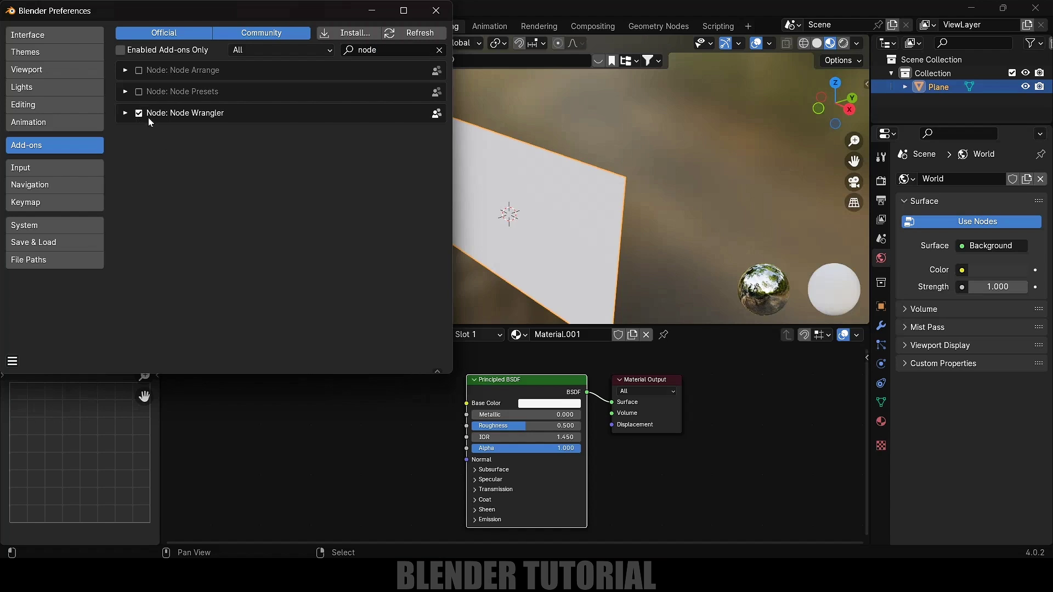
pyautogui.click(138, 113)
pyautogui.click(138, 113)
pyautogui.click(12, 362)
pyautogui.click(40, 316)
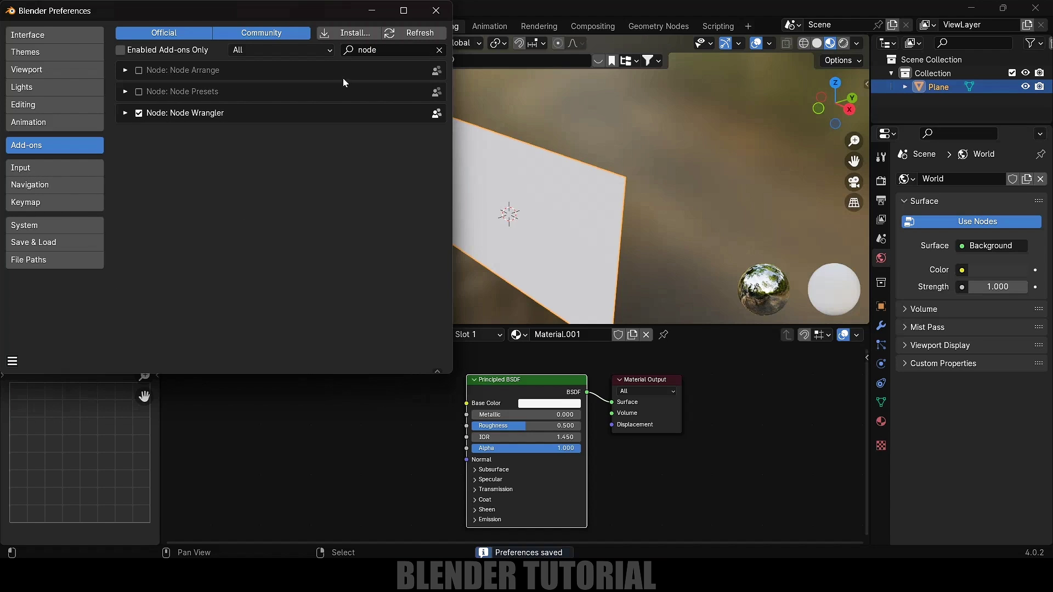
pyautogui.click(436, 11)
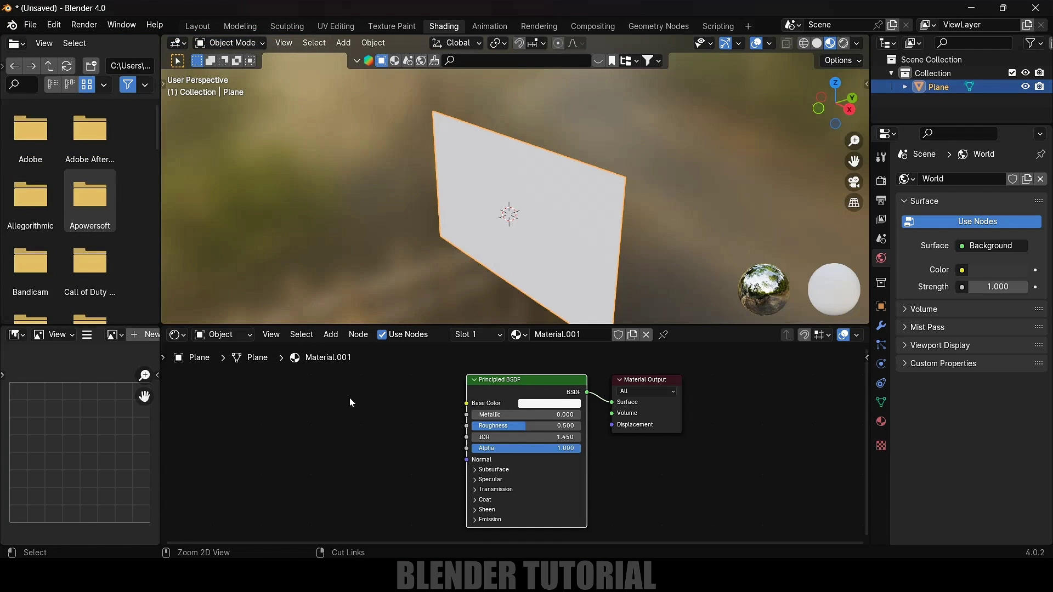
pyautogui.hotkey('ctrl', 't')
# Step: Load the pirates-of-the-caribbean flag image into the Image Texture node
pyautogui.press('Home')
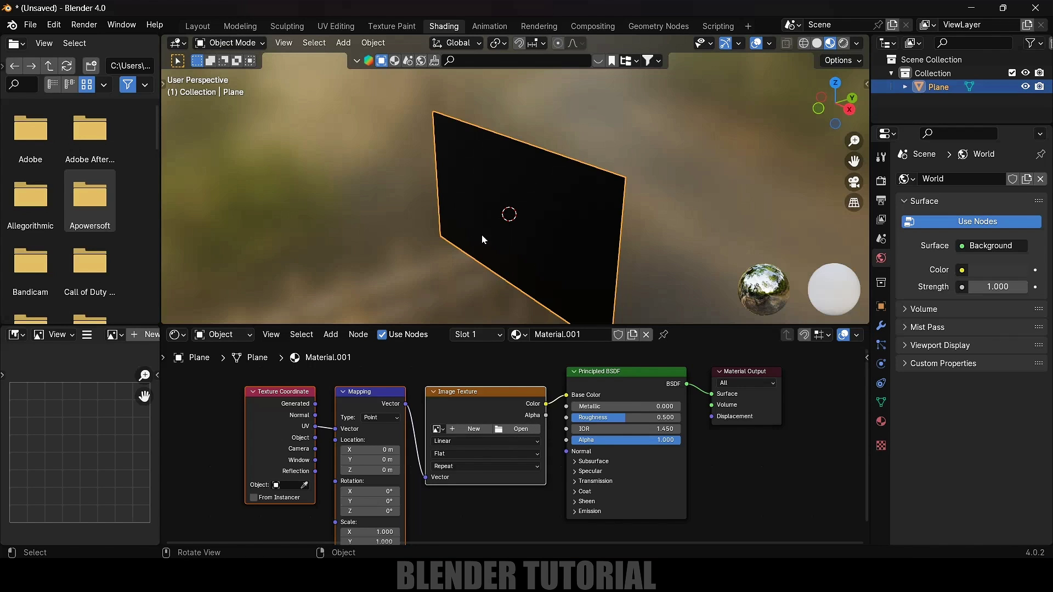
pyautogui.click(513, 429)
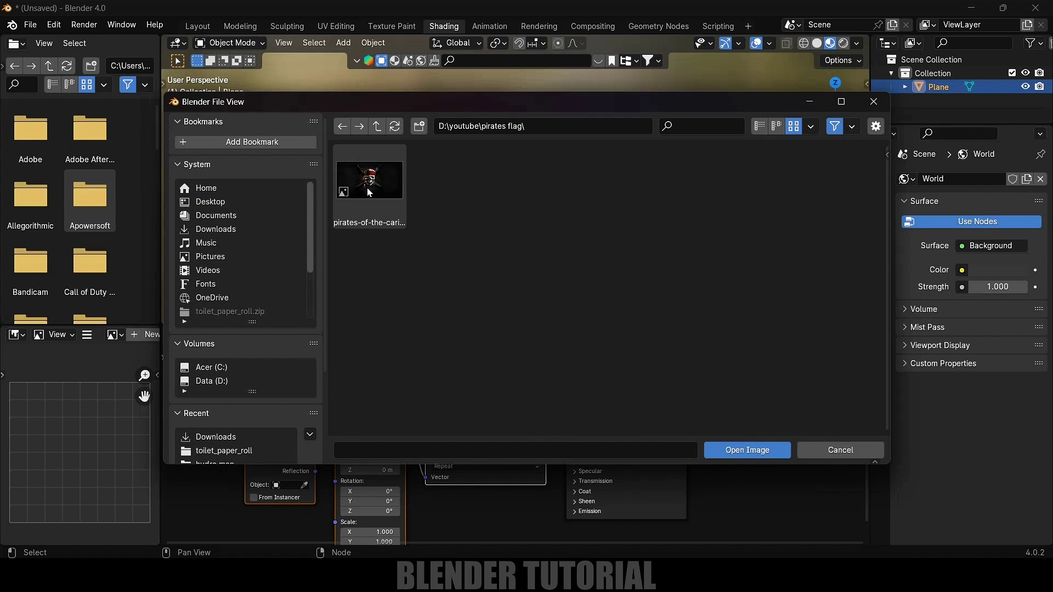
pyautogui.click(390, 179)
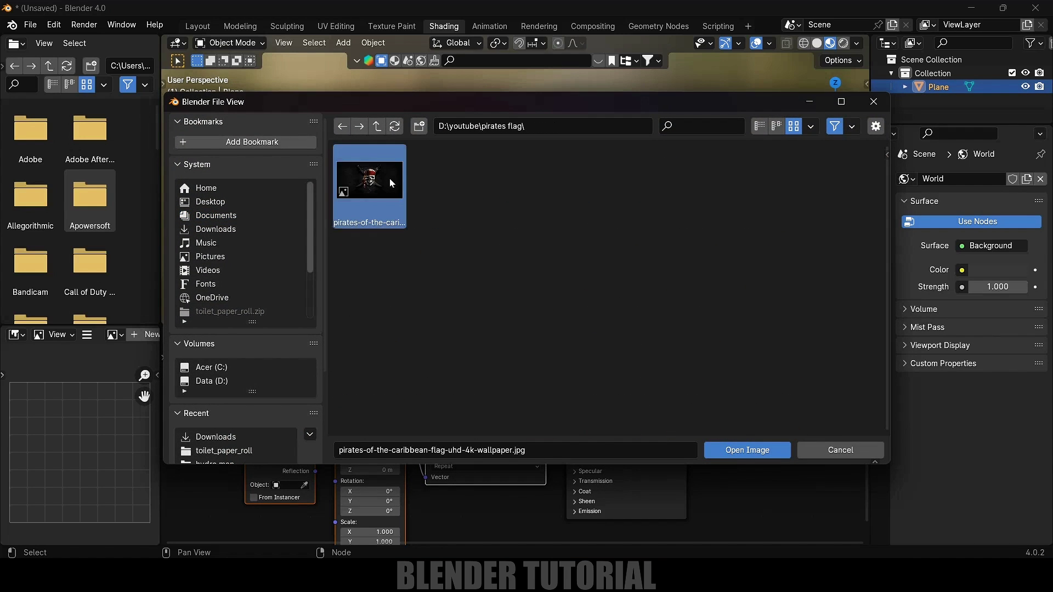
pyautogui.click(747, 450)
pyautogui.moveTo(485, 228); pyautogui.dragTo(531, 167, button='middle')
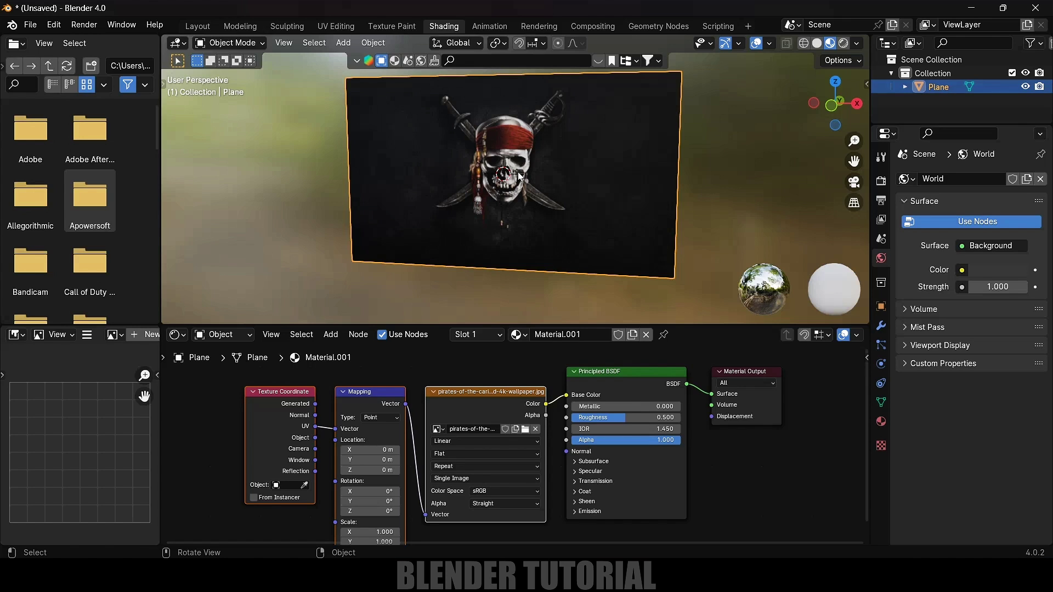
# Step: Try Mapping Scale X values of 0.100 and 1.600, then undo to one centred skull
pyautogui.moveTo(366, 532)
pyautogui.mouseDown()
pyautogui.moveTo(395, 532)
pyautogui.moveTo(345, 532)
pyautogui.moveTo(383, 532)
pyautogui.mouseUp()
pyautogui.moveTo(373, 460); pyautogui.dragTo(389, 459)
pyautogui.hotkey('ctrl', 'z')
pyautogui.hotkey('ctrl', 'z')
pyautogui.hotkey('ctrl', 'z')
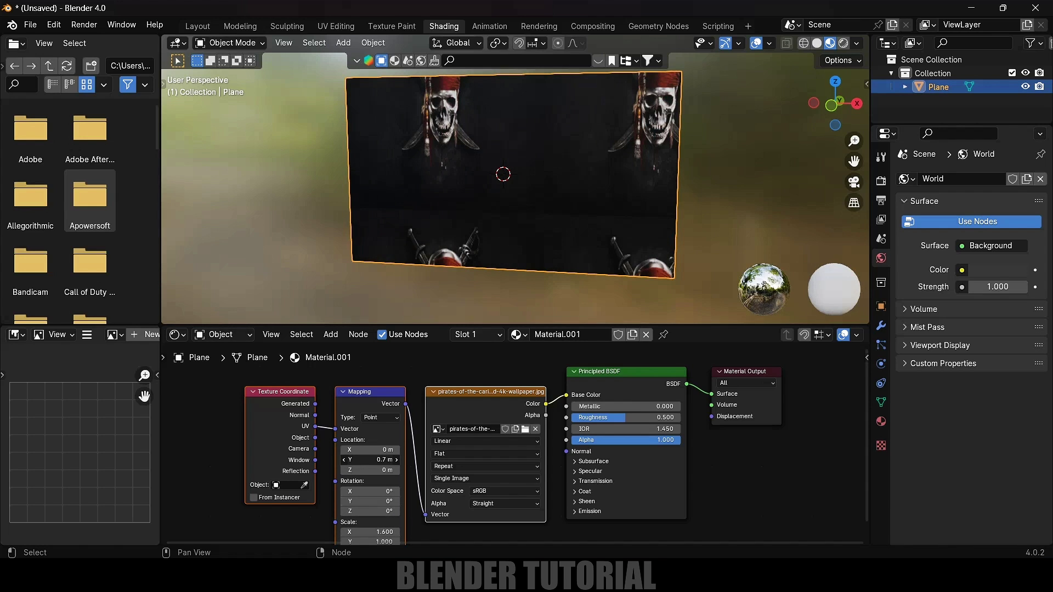
pyautogui.moveTo(521, 192); pyautogui.dragTo(547, 203, button='middle')
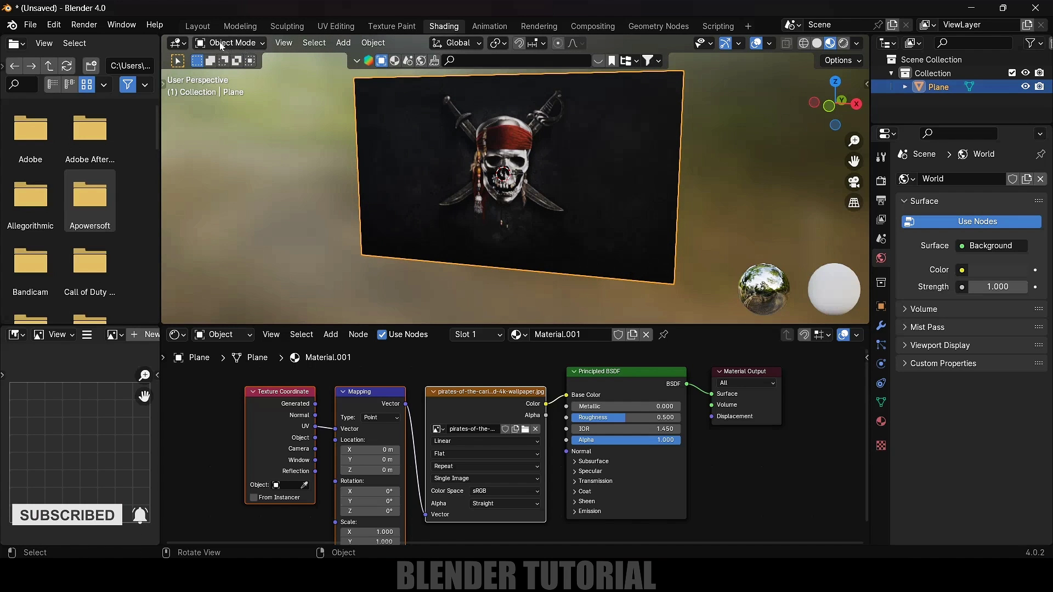
# Step: In Layout, enter Edit Mode with face selection and the Select Lasso tool
pyautogui.click(199, 27)
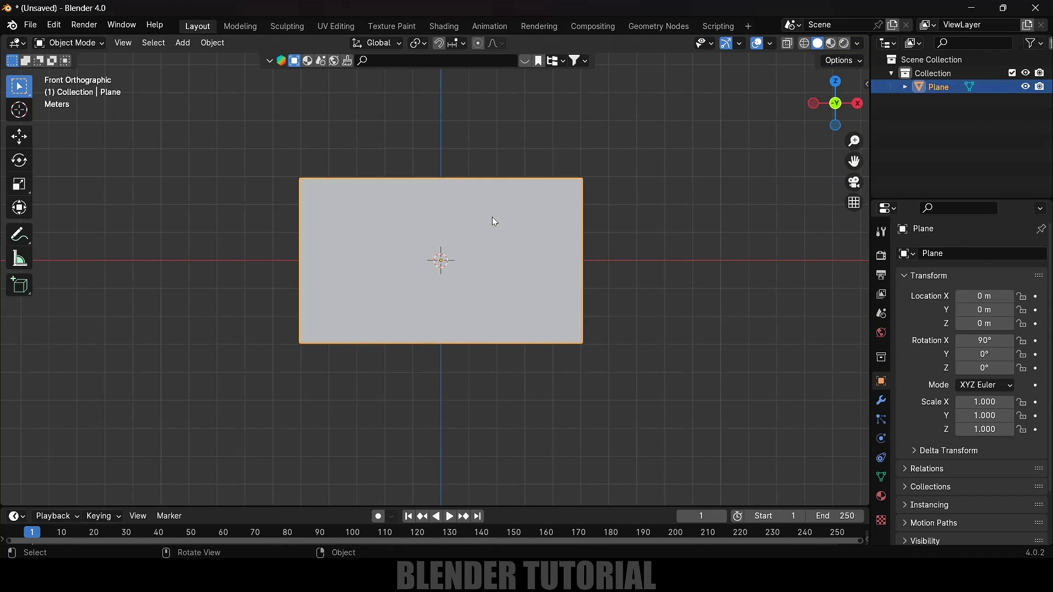
pyautogui.press('Tab')
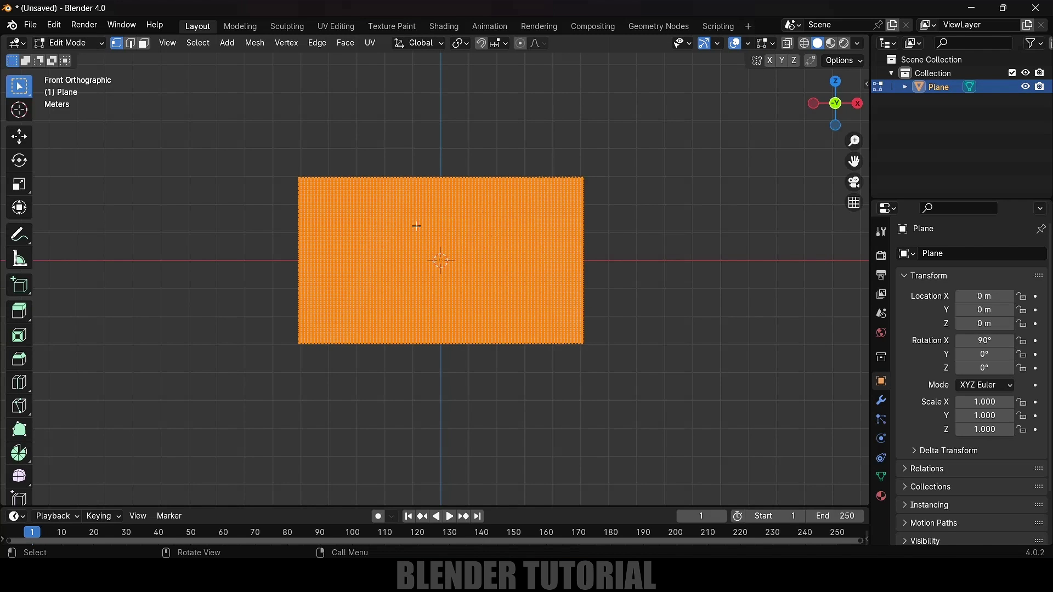
pyautogui.click(143, 44)
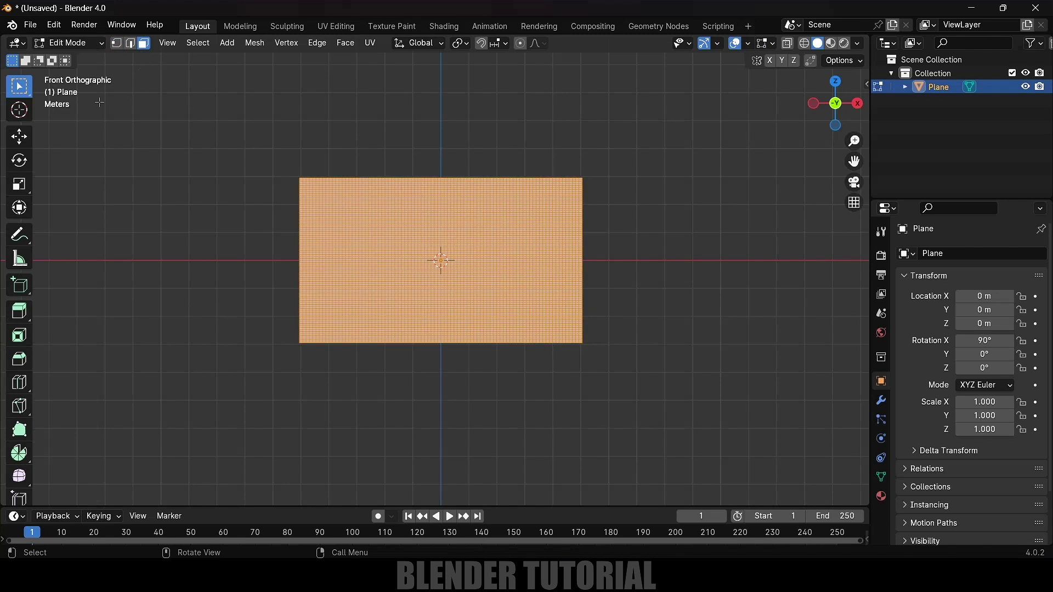
pyautogui.click(22, 93)
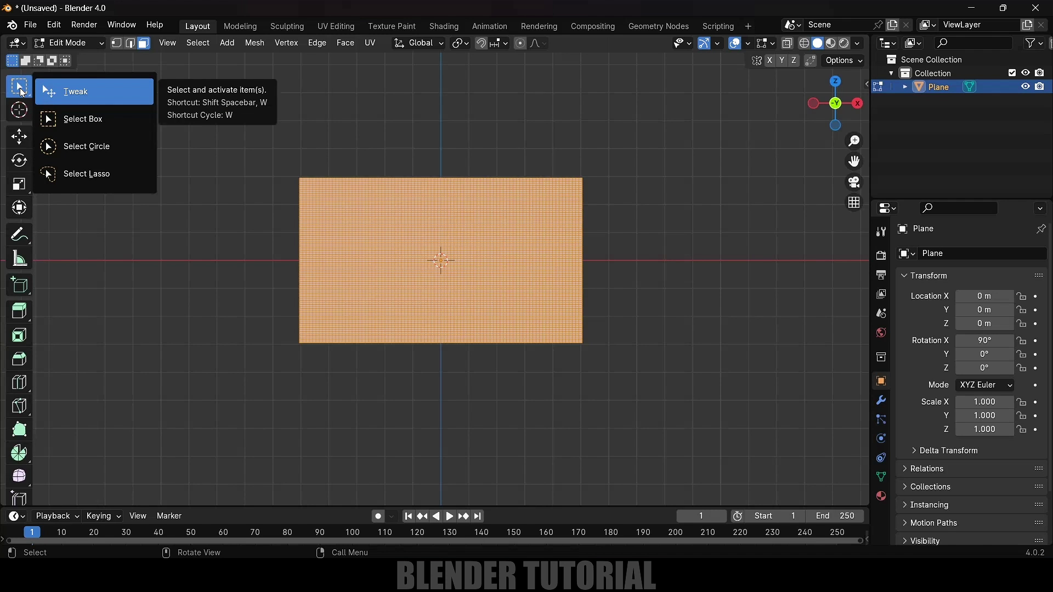
pyautogui.click(81, 173)
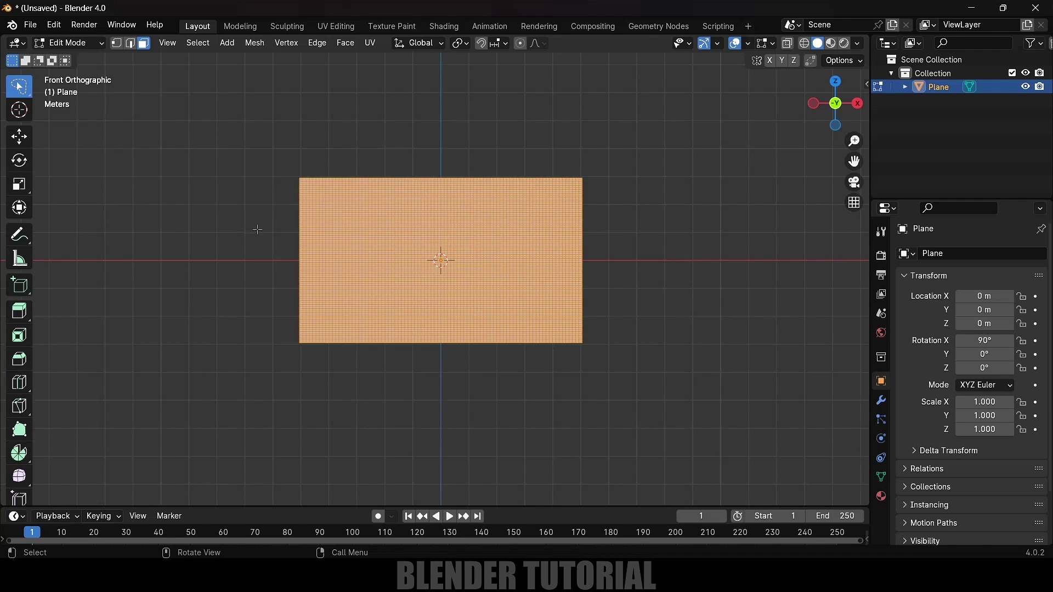
pyautogui.scroll(2, 256, 230)
# Step: Lasso five irregular face patches, delete them as faces, and return to Object Mode
pyautogui.moveTo(686, 164)
pyautogui.mouseDown()
pyautogui.moveTo(513, 178)
pyautogui.moveTo(573, 207)
pyautogui.moveTo(691, 181)
pyautogui.mouseUp()
pyautogui.keyDown('shift'); pyautogui.moveTo(699, 305); pyautogui.dragTo(548, 282); pyautogui.keyUp('shift')
pyautogui.keyDown('shift'); pyautogui.moveTo(307, 384); pyautogui.dragTo(384, 364); pyautogui.keyUp('shift')
pyautogui.keyDown('shift'); pyautogui.moveTo(312, 140); pyautogui.dragTo(461, 141); pyautogui.keyUp('shift')
pyautogui.keyDown('shift'); pyautogui.moveTo(329, 230); pyautogui.dragTo(506, 188); pyautogui.keyUp('shift')
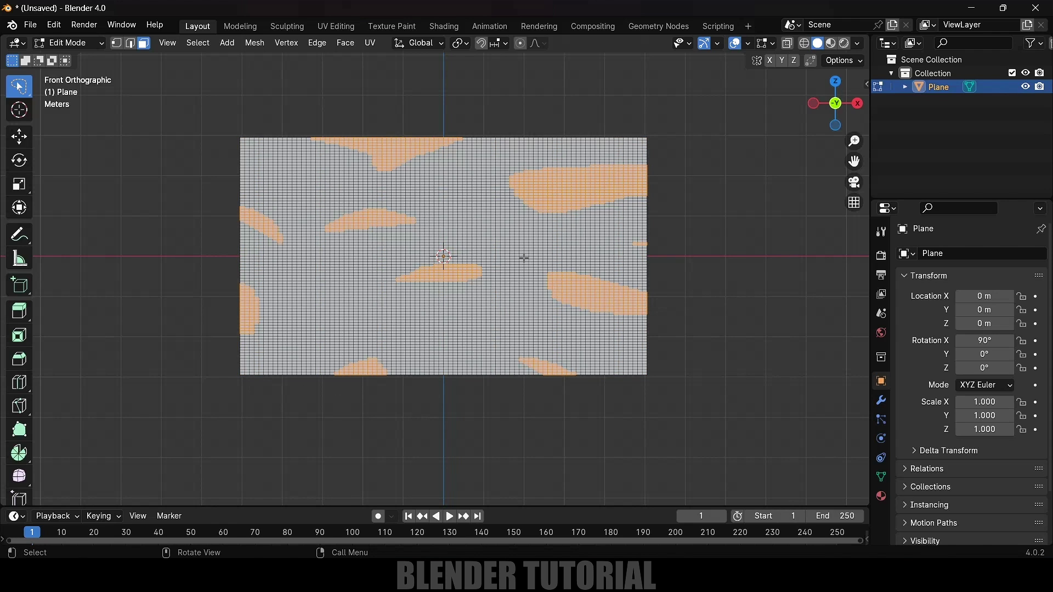
pyautogui.press('x')
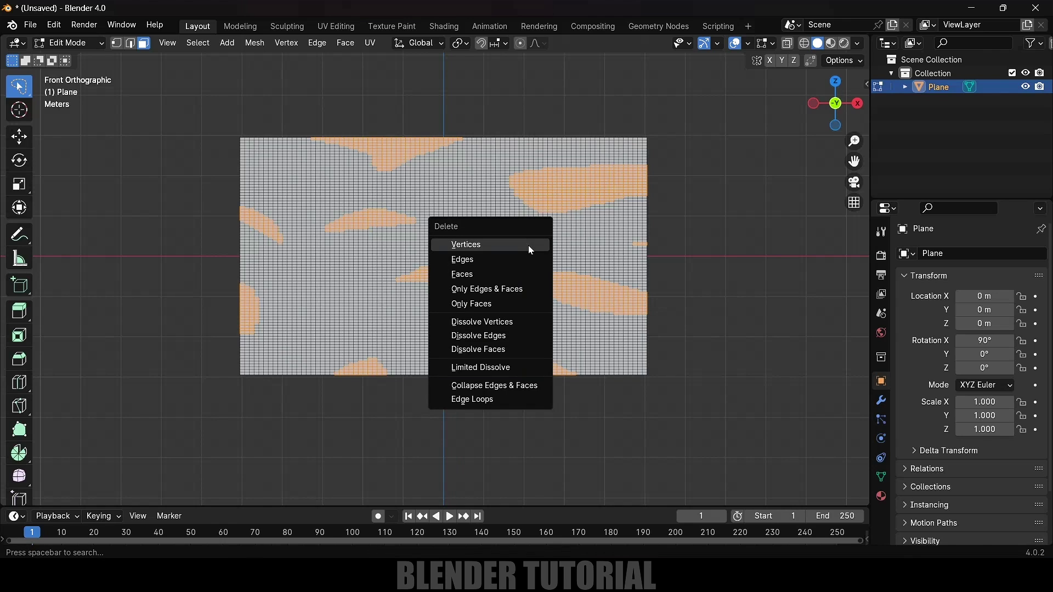
pyautogui.click(462, 276)
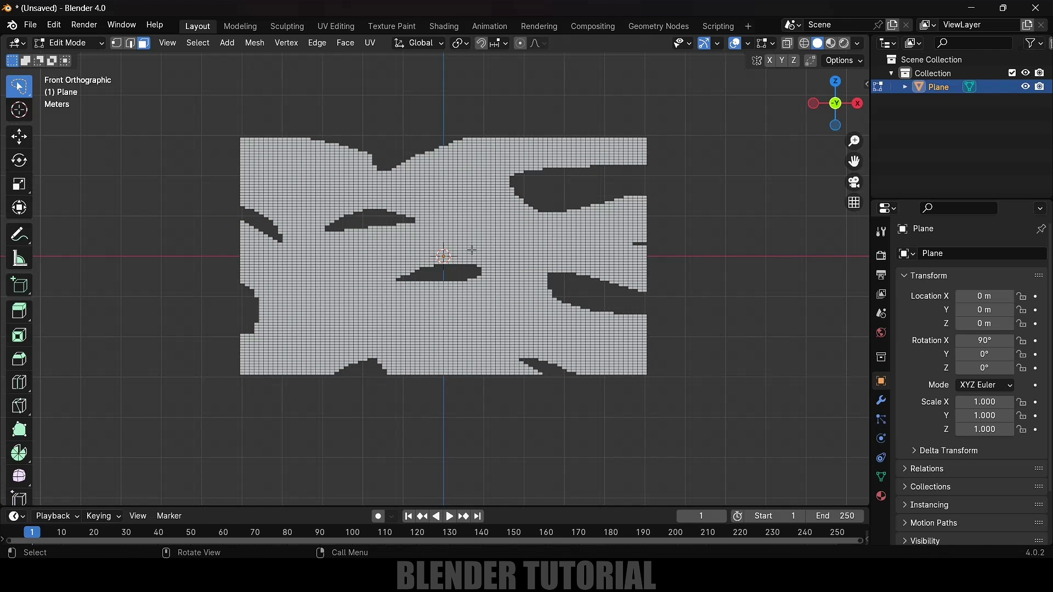
pyautogui.press('Tab')
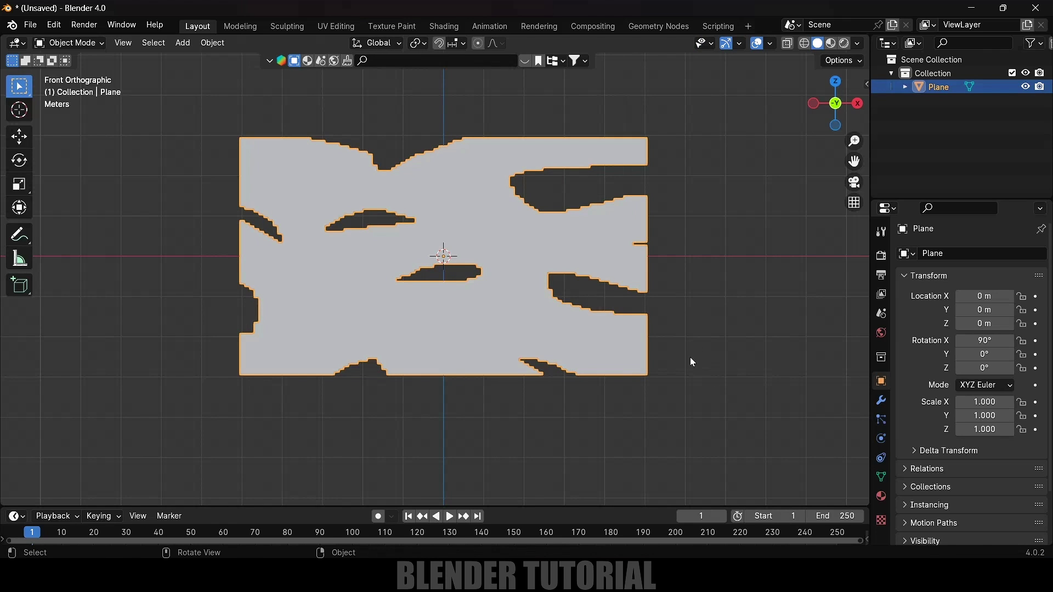
# Step: Select the torn plane and add Cloth physics to it
pyautogui.click(697, 331)
pyautogui.click(539, 282)
pyautogui.click(881, 438)
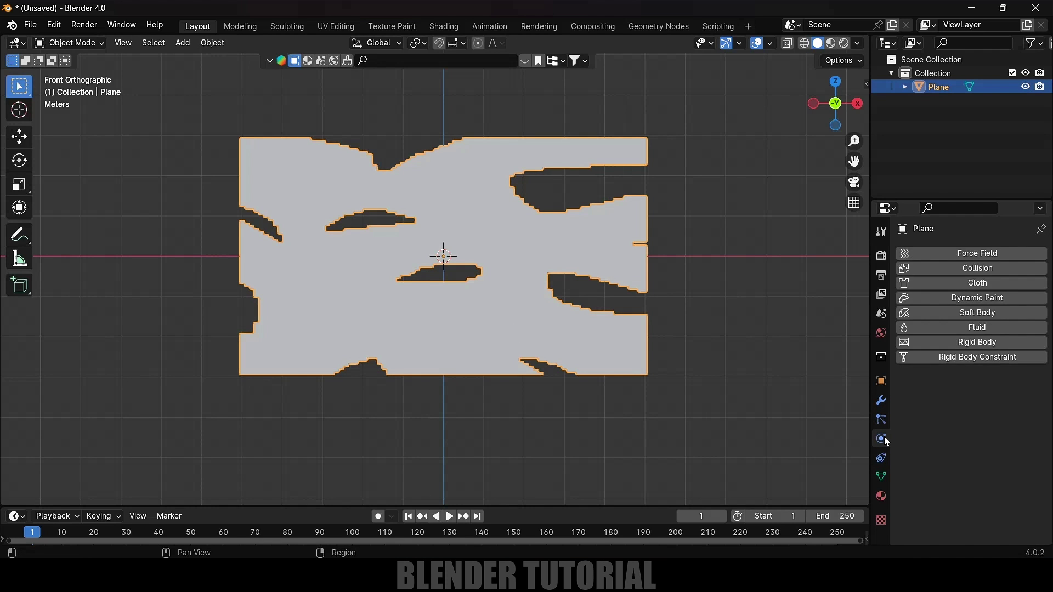
pyautogui.click(985, 284)
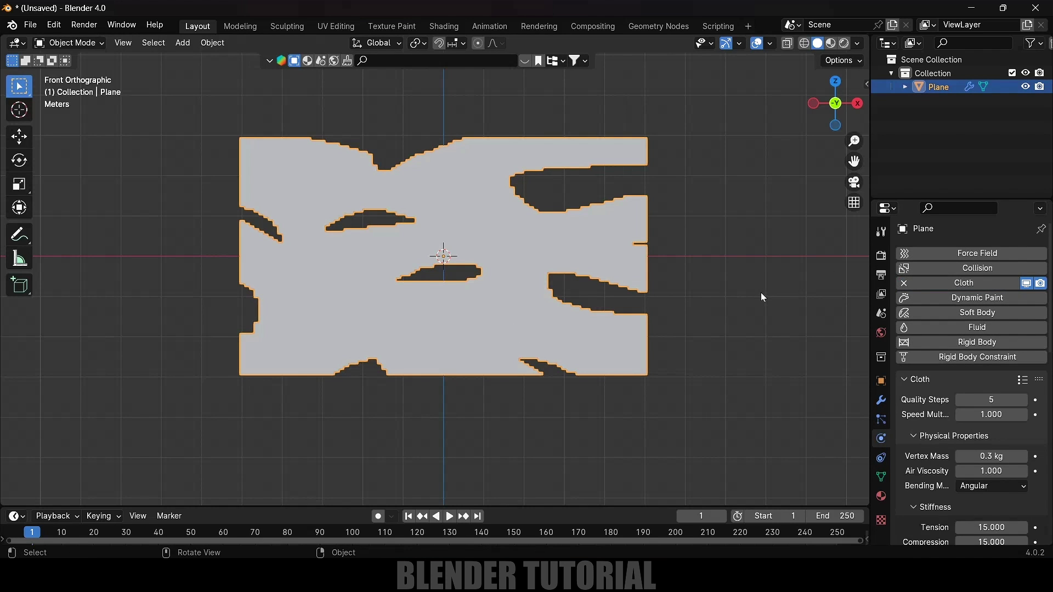
# Step: Preview the cloth falling, rewind to frame 1, and enter Edit Mode
pyautogui.press('space')
pyautogui.press('space')
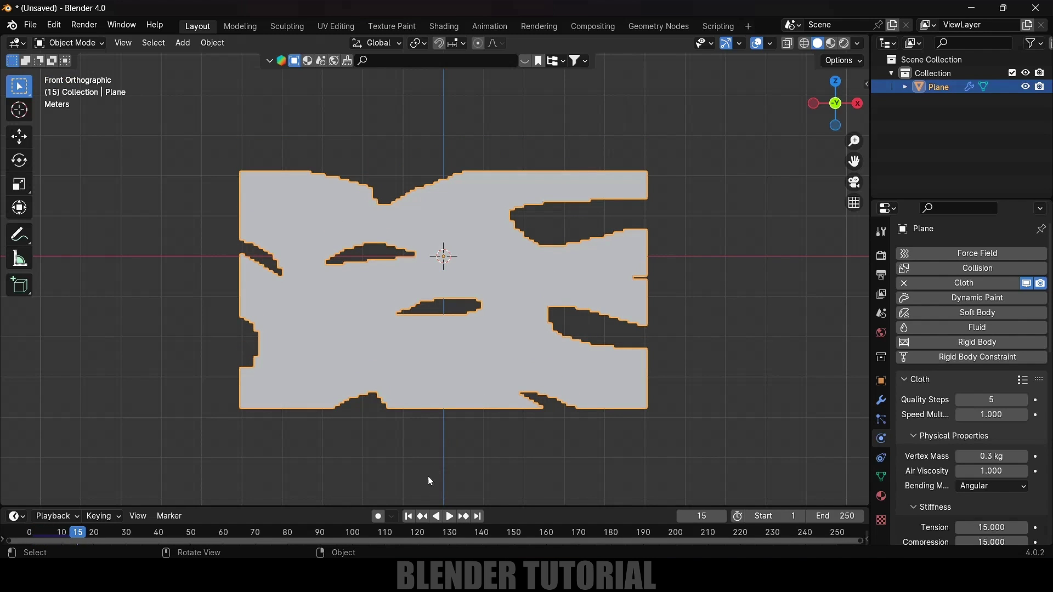
pyautogui.click(408, 516)
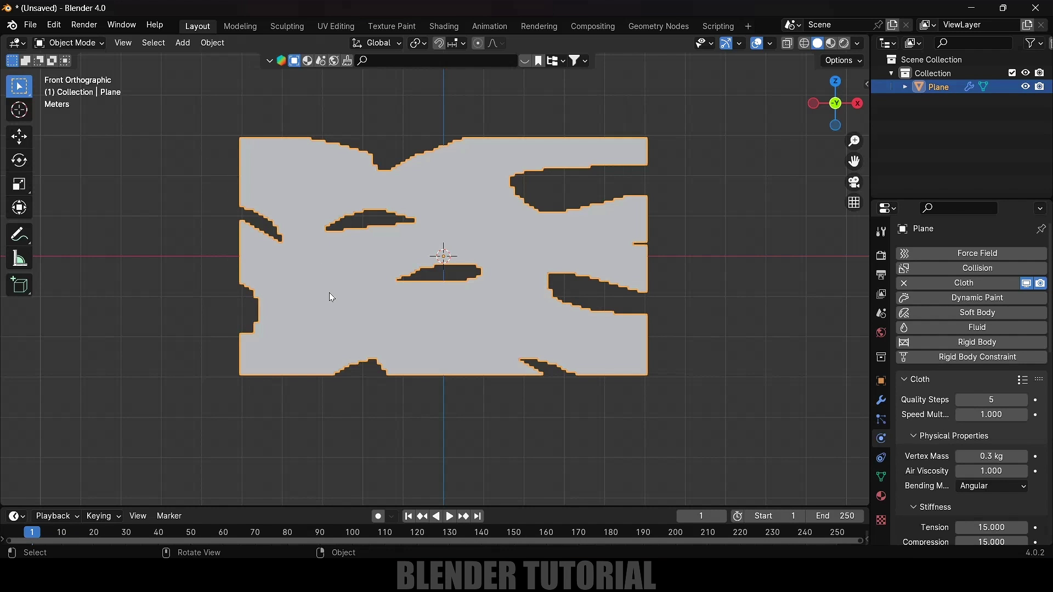
pyautogui.press('Tab')
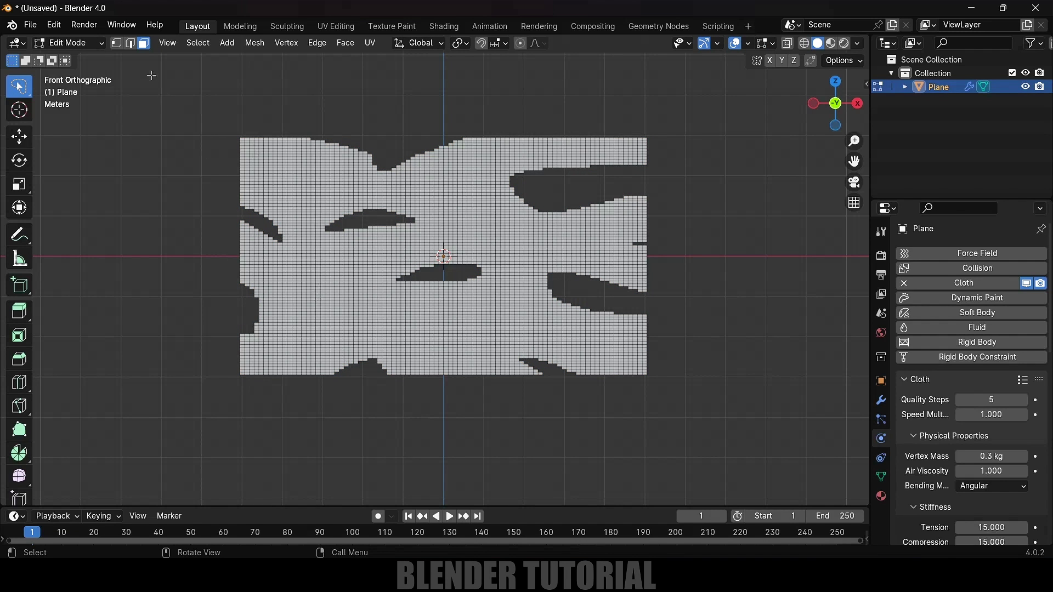
# Step: Box-select the top, middle and lower vertices along the plane's left edge
pyautogui.click(25, 95)
pyautogui.click(78, 121)
pyautogui.moveTo(206, 109); pyautogui.dragTo(241, 174)
pyautogui.moveTo(224, 224); pyautogui.dragTo(241, 271)
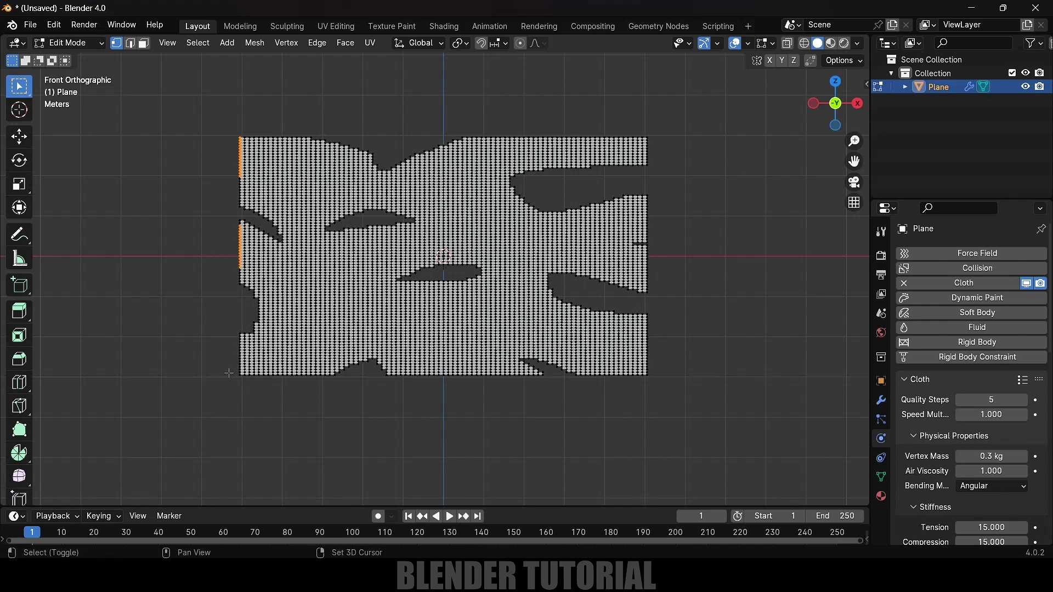
pyautogui.keyDown('shift'); pyautogui.moveTo(221, 346); pyautogui.dragTo(248, 378); pyautogui.keyUp('shift')
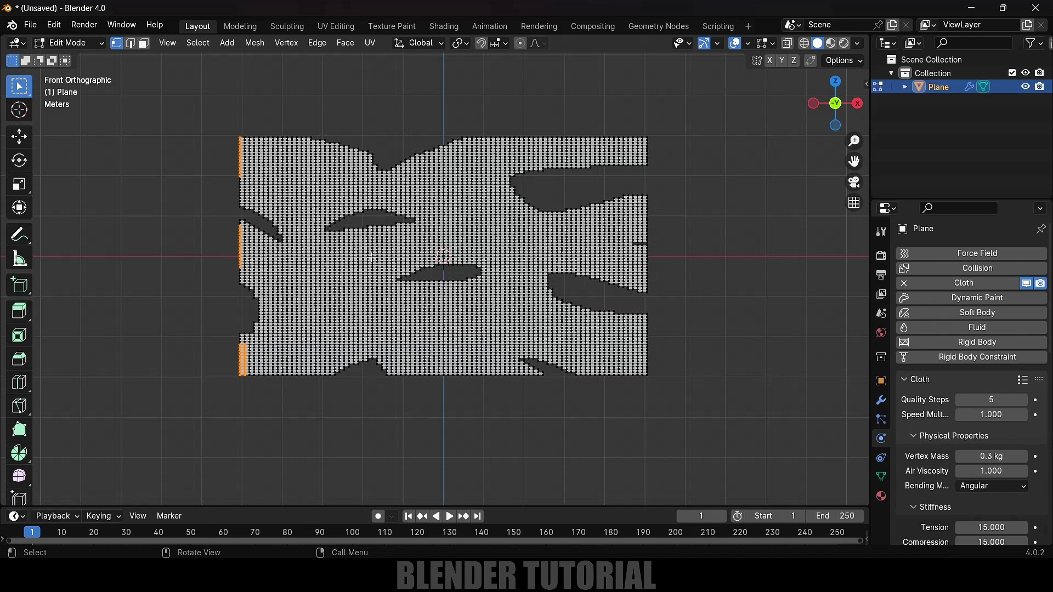
# Step: Create a vertex group named 'pins' and assign the selected left-edge vertices to it
pyautogui.click(882, 479)
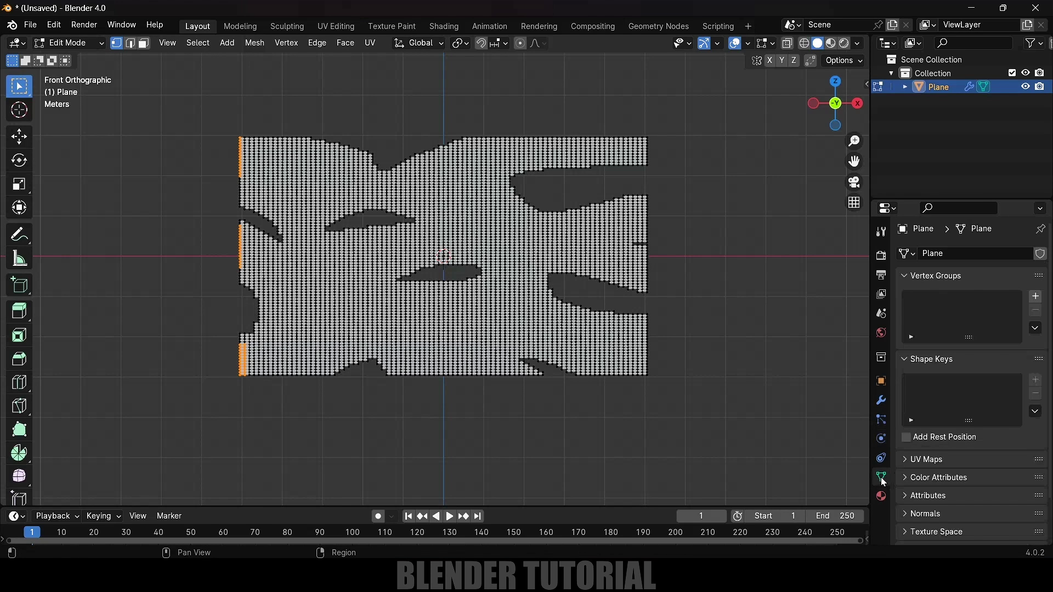
pyautogui.click(1036, 298)
pyautogui.doubleClick(956, 300)
pyautogui.write('pins')
pyautogui.press('Return')
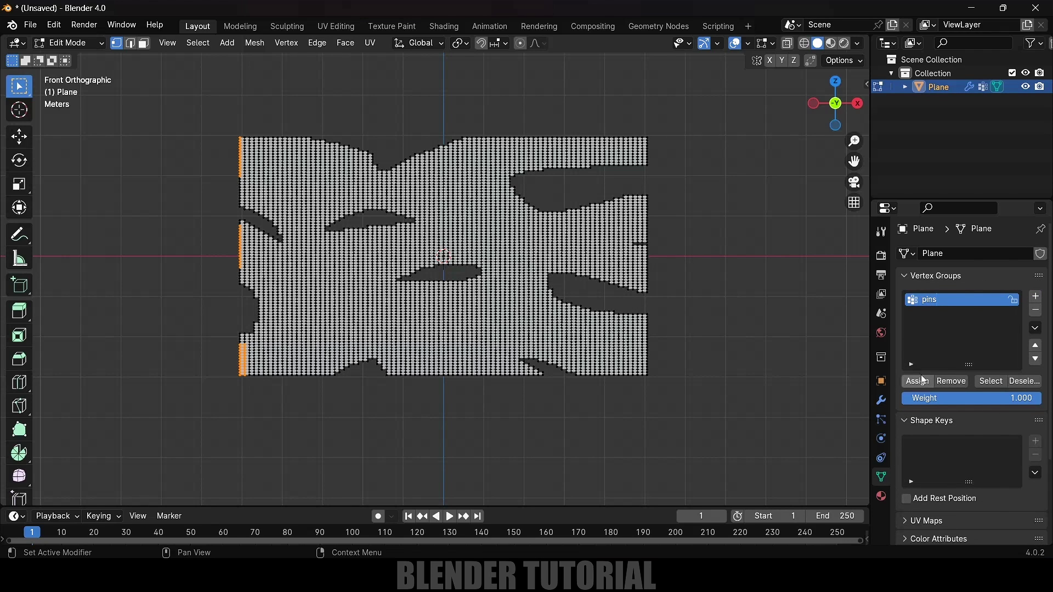
pyautogui.click(918, 381)
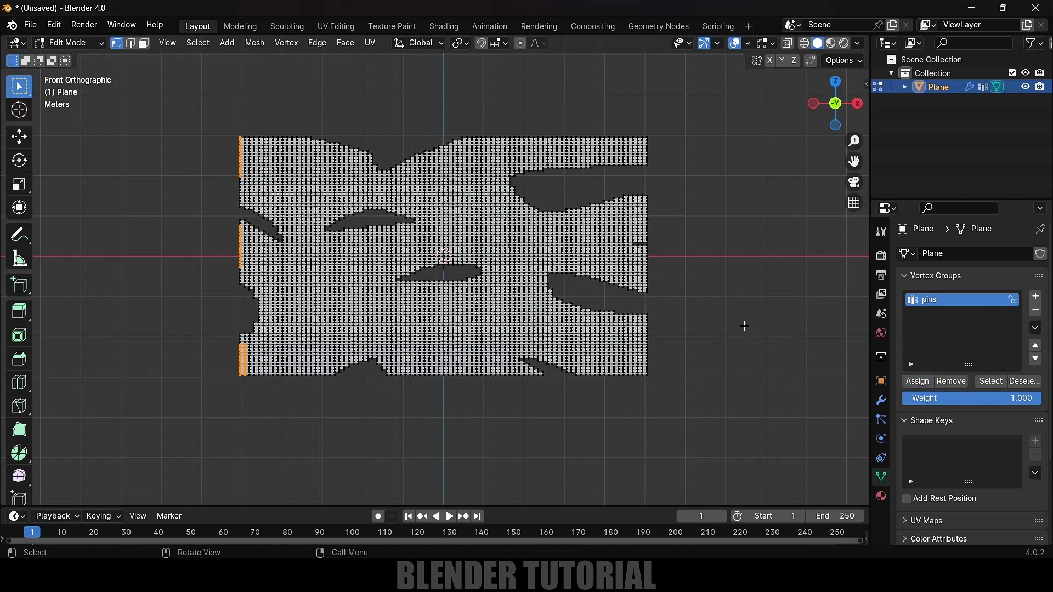
# Step: Set the cloth's Shape Pin Group to 'pins' and play the simulation to check it
pyautogui.press('Tab')
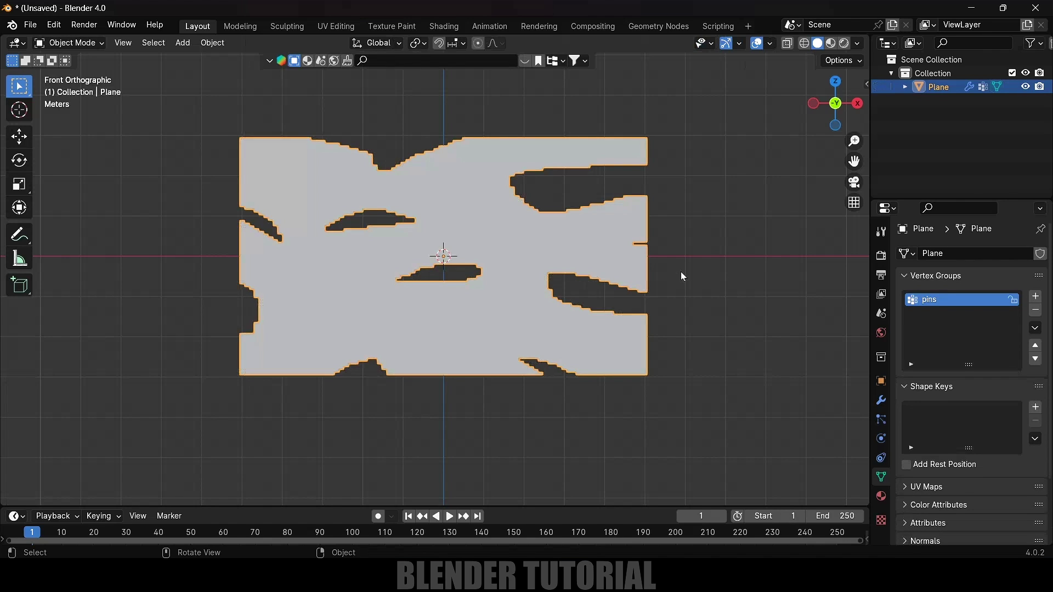
pyautogui.click(881, 438)
pyautogui.scroll(-5, 919, 466)
pyautogui.scroll(-10, 919, 465)
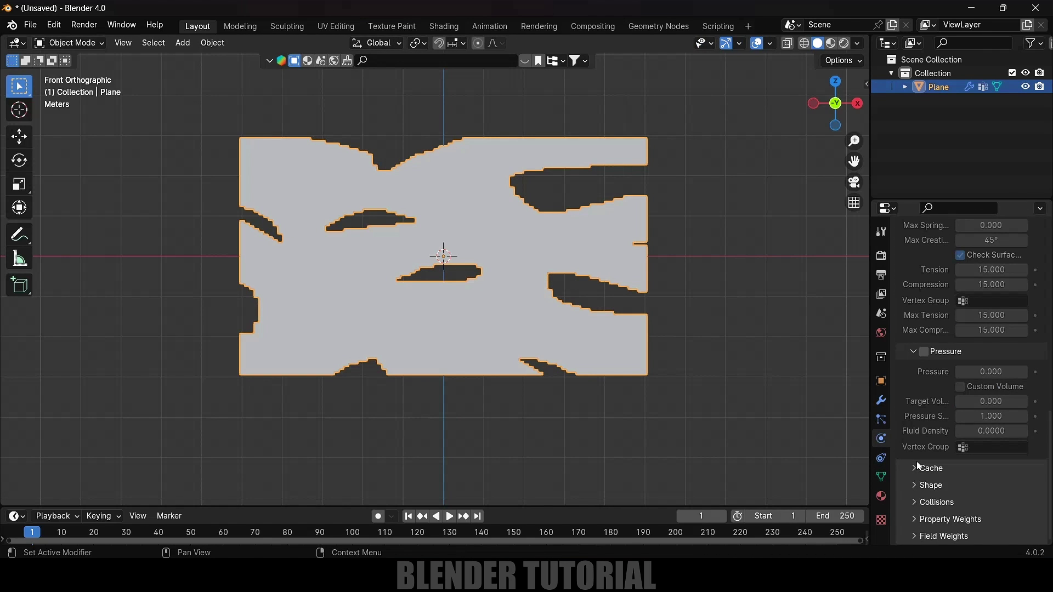
pyautogui.click(913, 485)
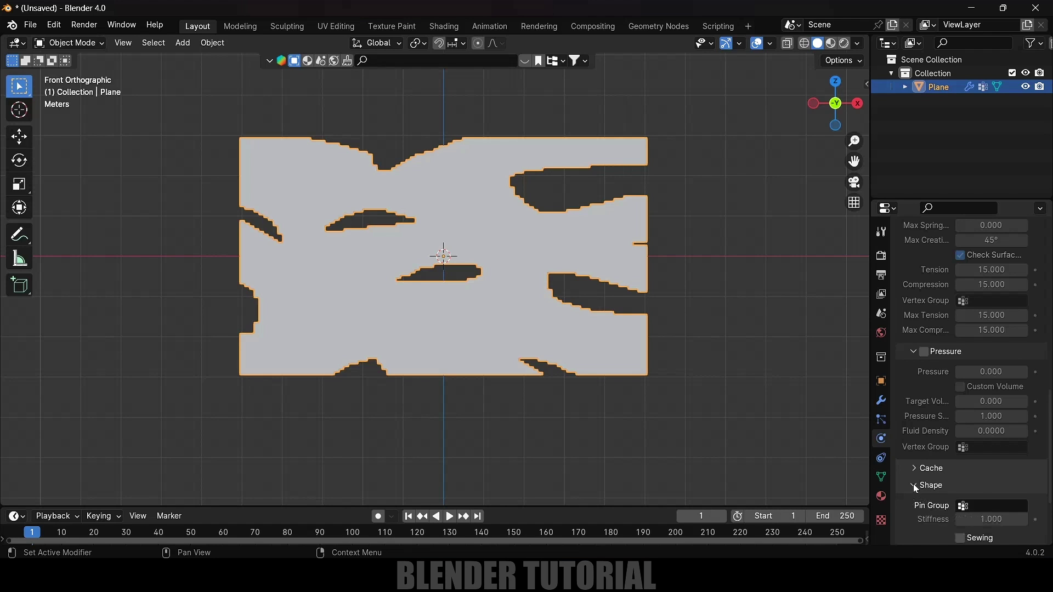
pyautogui.scroll(-5, 949, 436)
pyautogui.click(992, 402)
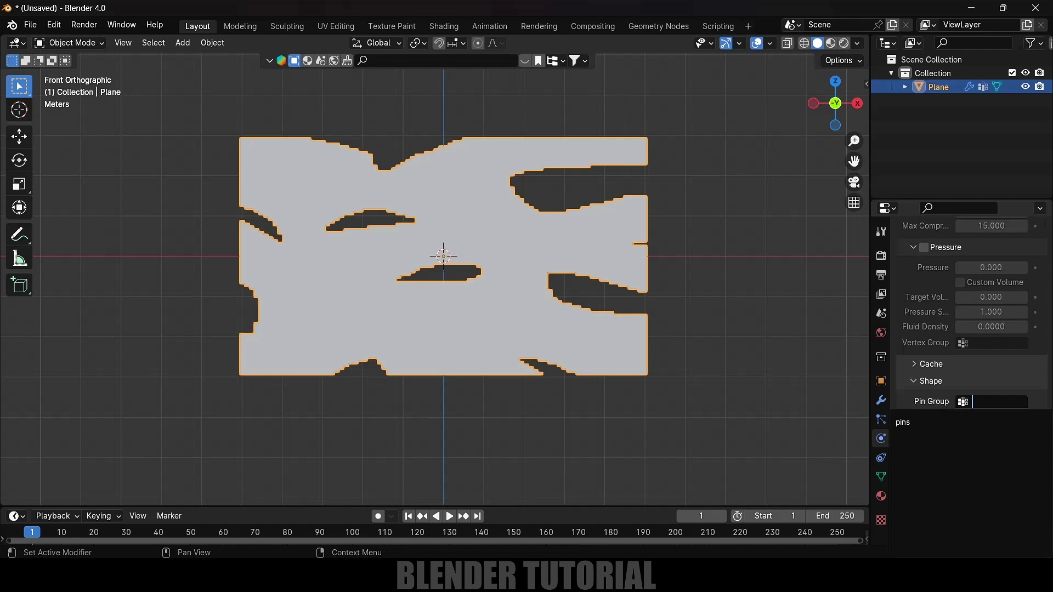
pyautogui.click(930, 423)
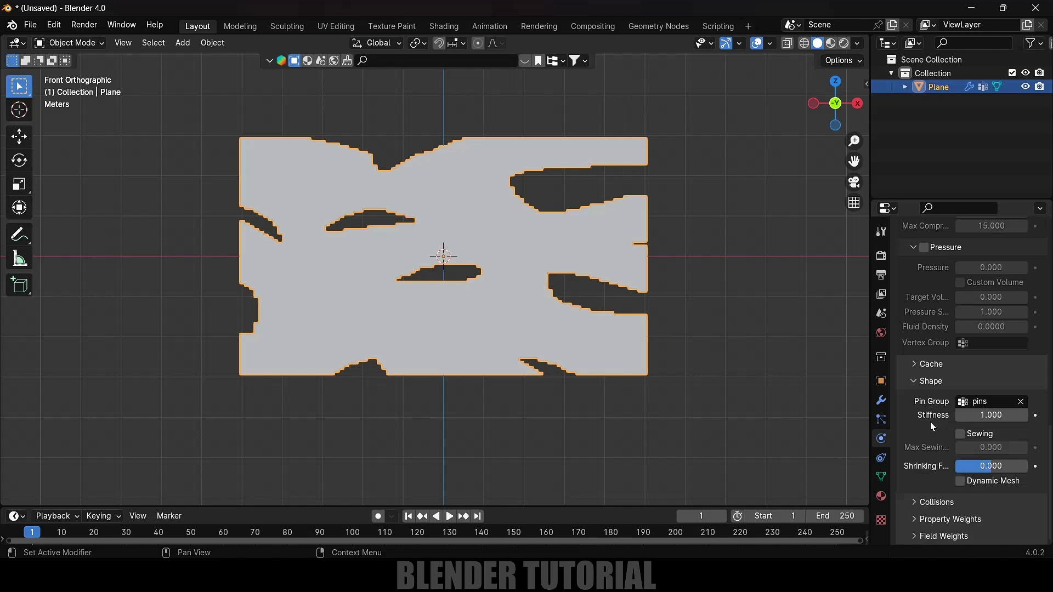
pyautogui.press('space')
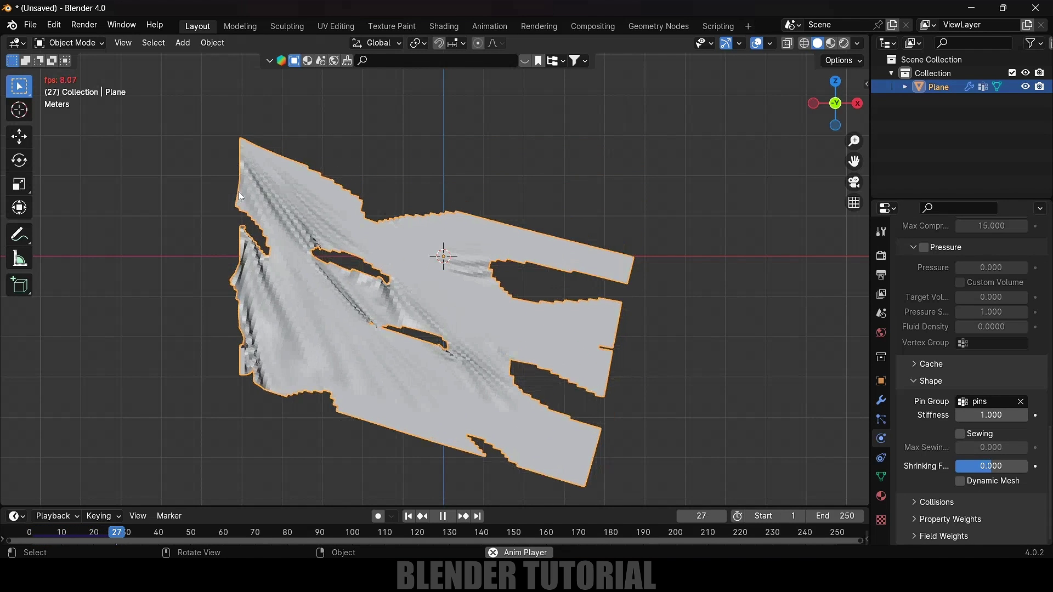
# Step: Enable Self Collisions in the cloth's Collisions settings and preview the simulation
pyautogui.press('space')
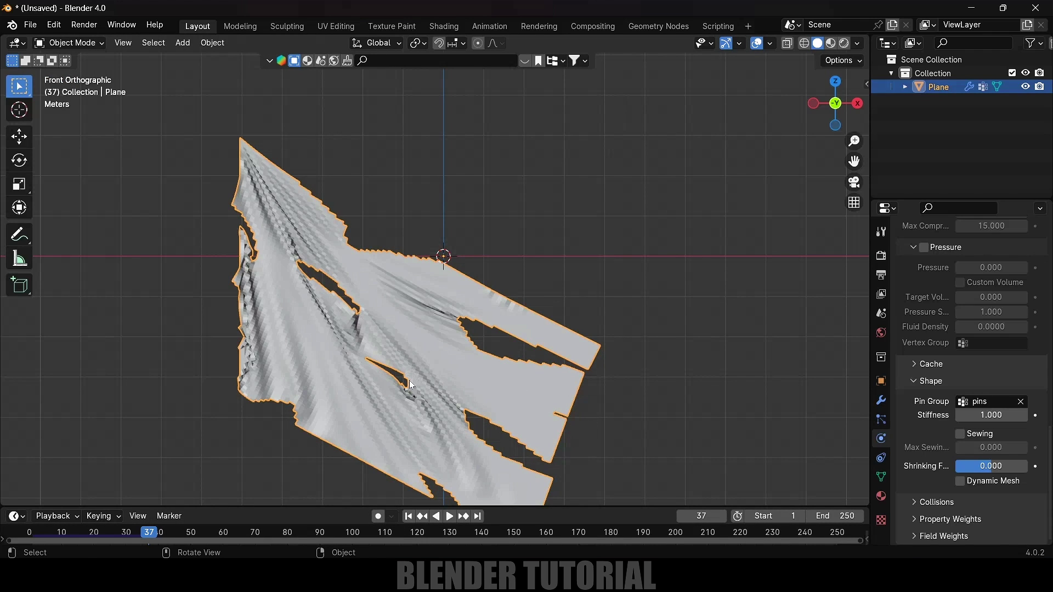
pyautogui.click(918, 501)
pyautogui.scroll(-6, 924, 501)
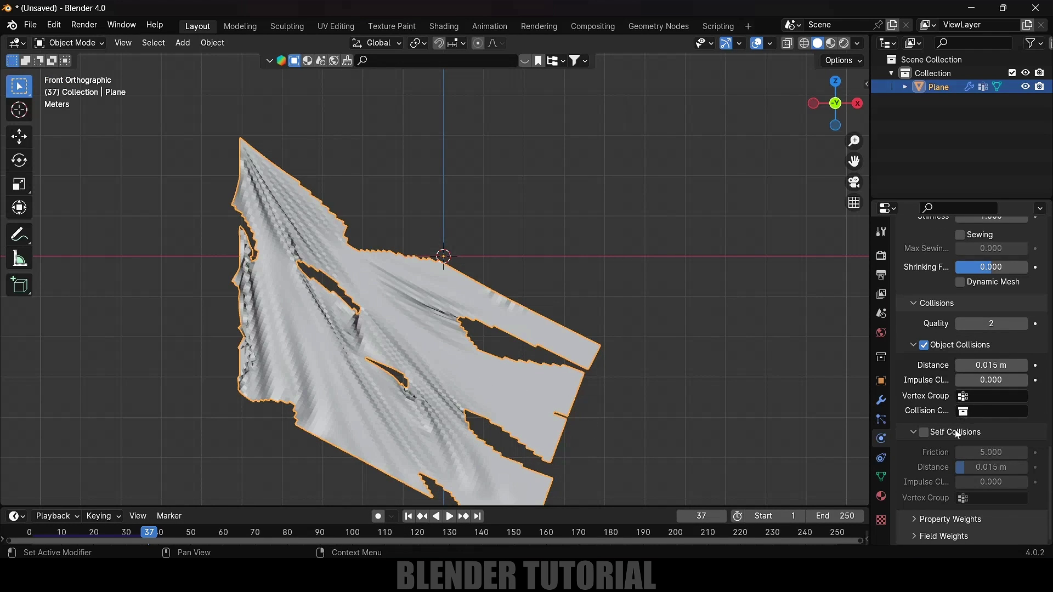
pyautogui.click(925, 433)
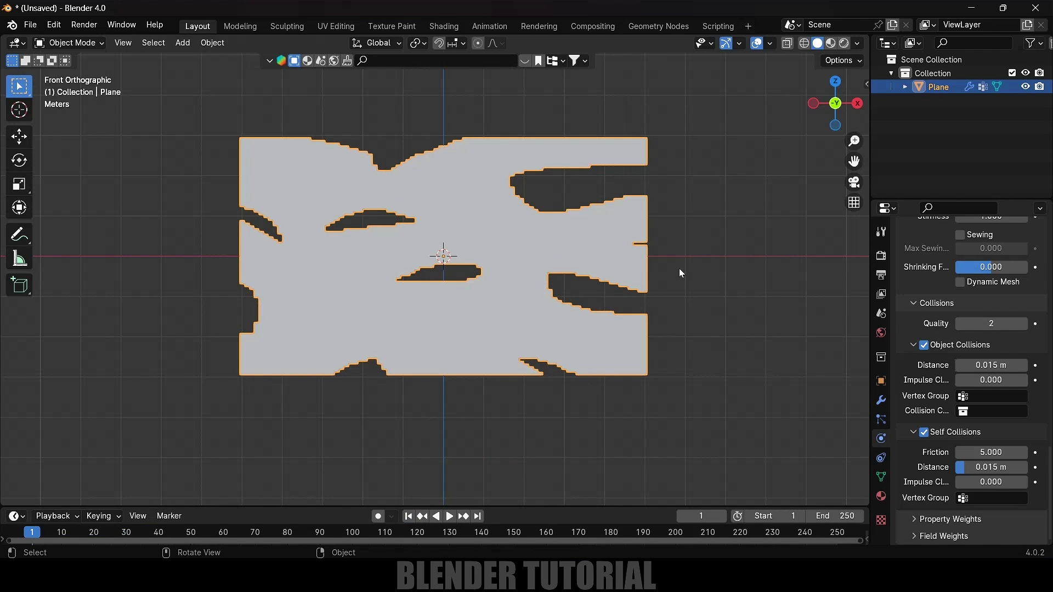
pyautogui.press('space')
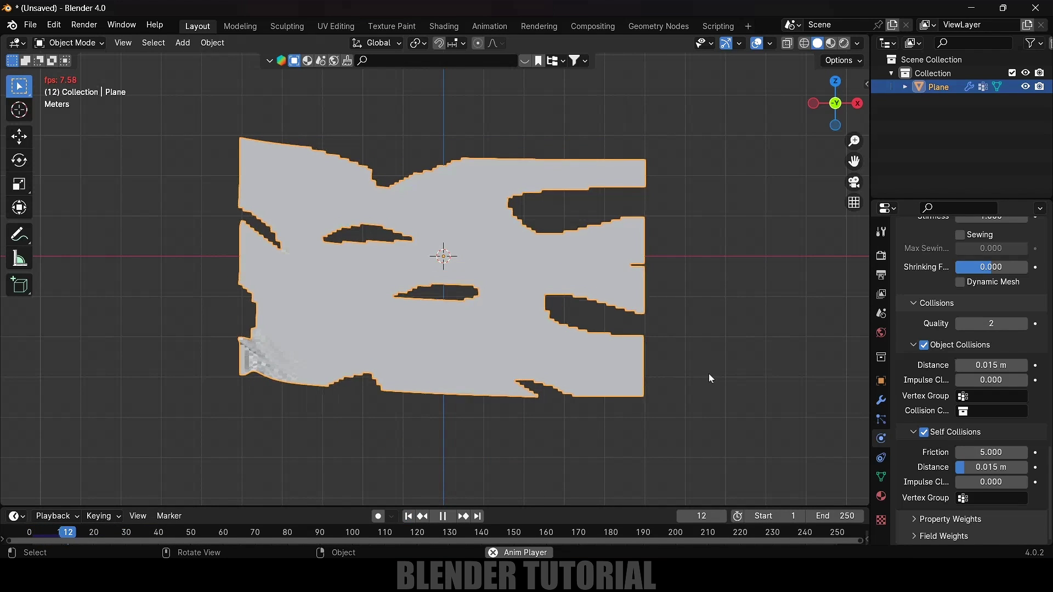
pyautogui.press('space')
# Step: Apply Shade Smooth to the torn flag cloth
pyautogui.rightClick(311, 288)
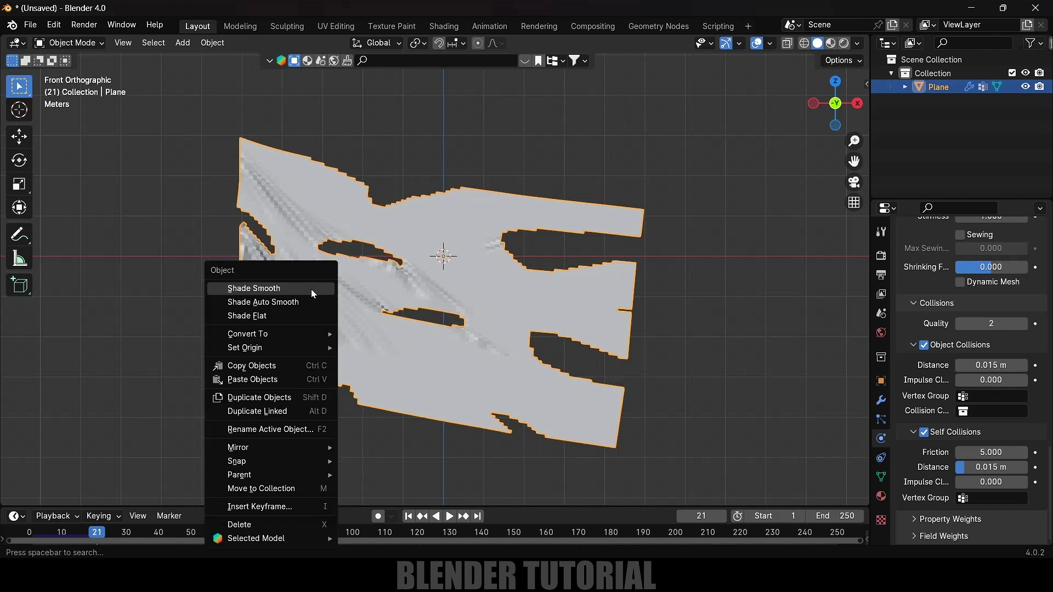
pyautogui.click(311, 288)
pyautogui.moveTo(446, 338); pyautogui.dragTo(353, 374, button='middle')
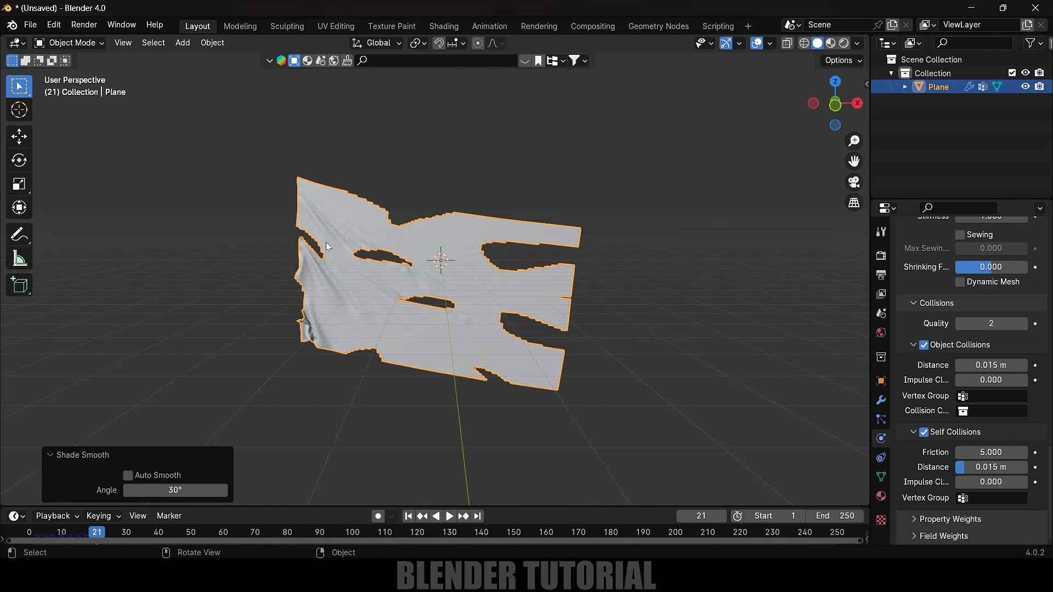
# Step: Add a Wind force field to the scene and scale it up
pyautogui.click(183, 43)
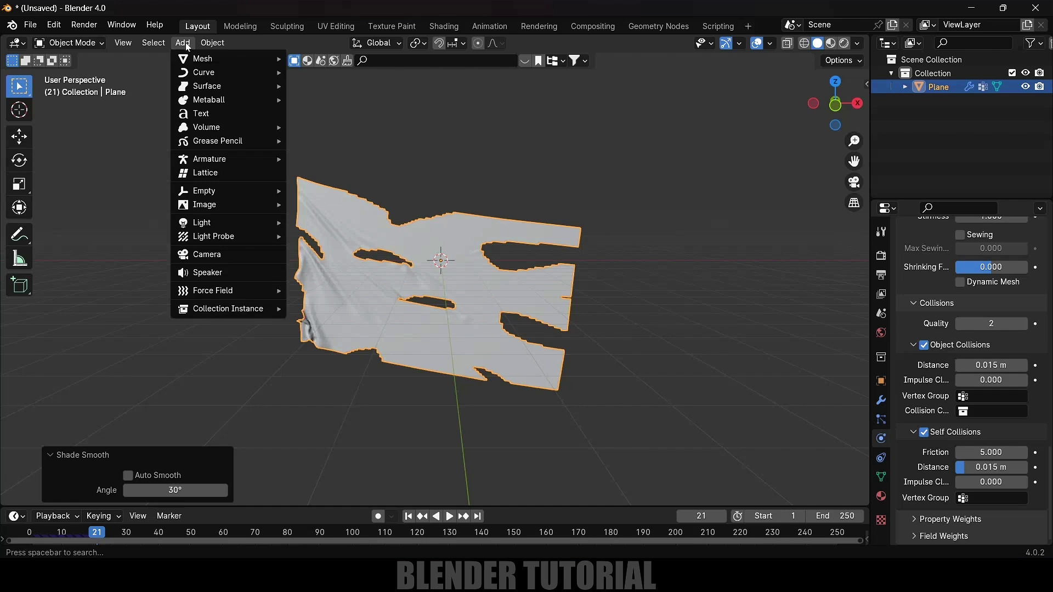
pyautogui.moveTo(222, 289)
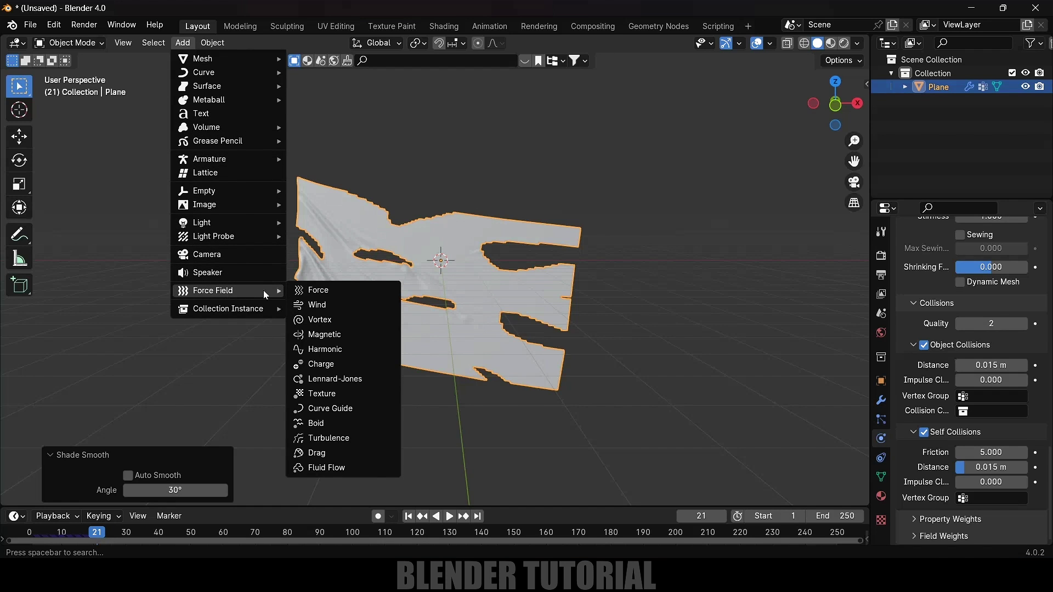
pyautogui.click(325, 304)
pyautogui.press('s')
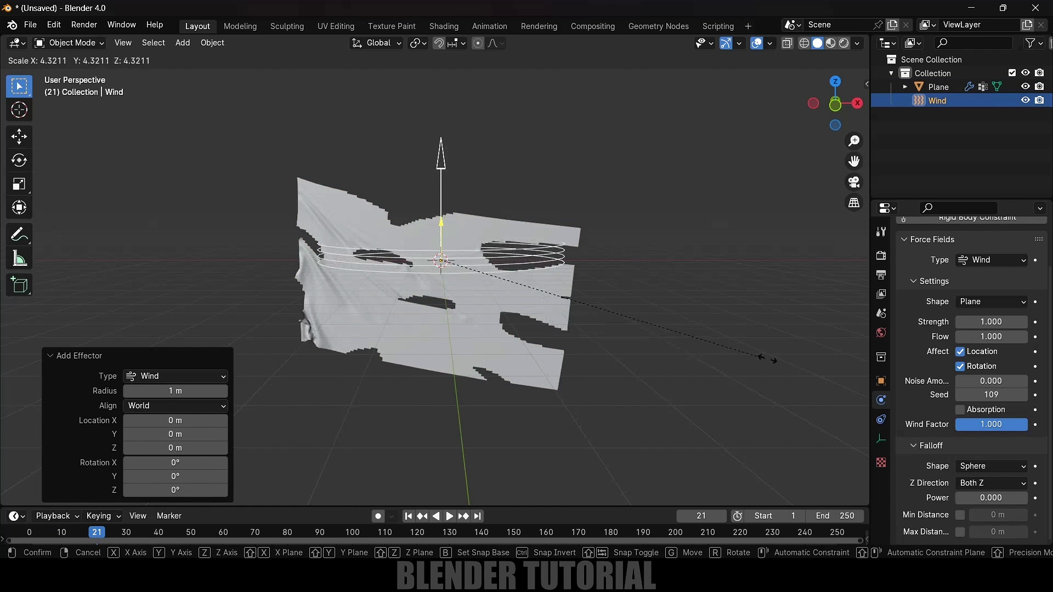
pyautogui.click(843, 372)
# Step: Turn the wind 90° on Y and move it about −9 m along X, left of the cloth
pyautogui.click(19, 161)
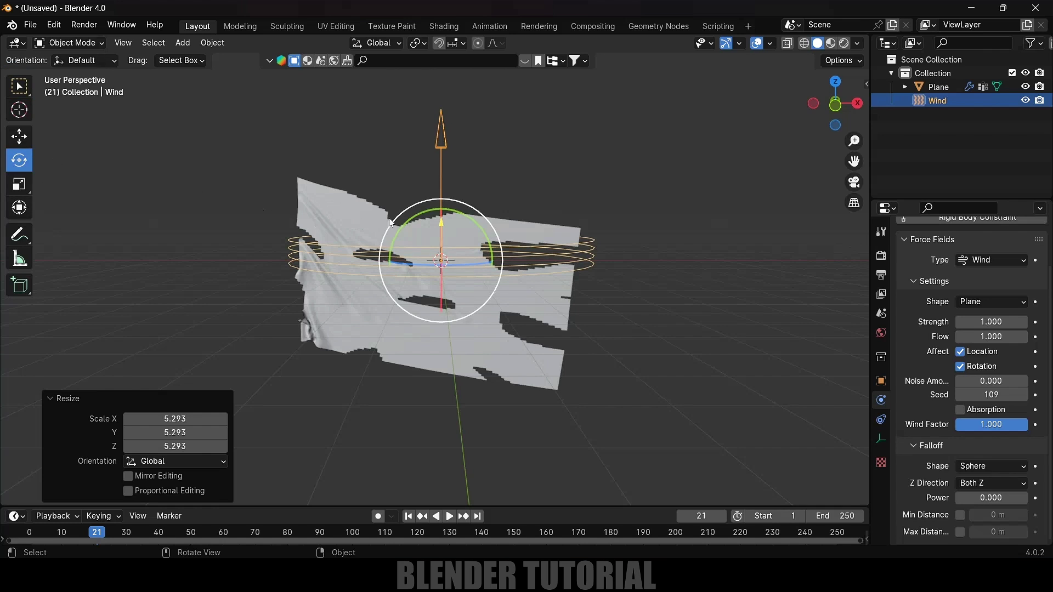
pyautogui.moveTo(409, 222); pyautogui.dragTo(479, 223)
pyautogui.click(20, 136)
pyautogui.moveTo(491, 264); pyautogui.dragTo(237, 262)
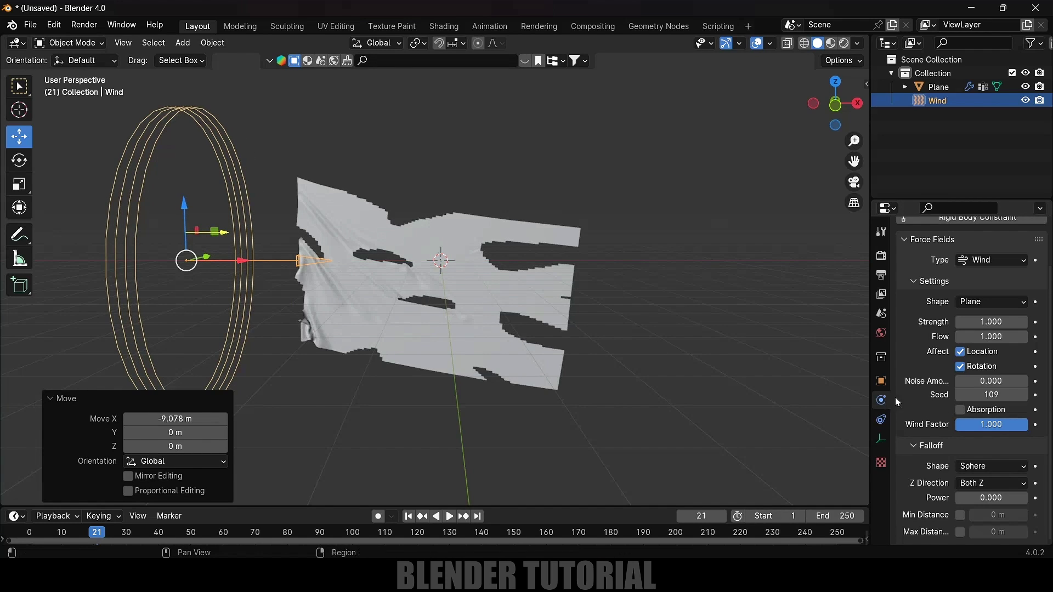
# Step: Set the wind Strength to 100
pyautogui.click(991, 323)
pyautogui.write('100')
pyautogui.press('Return')
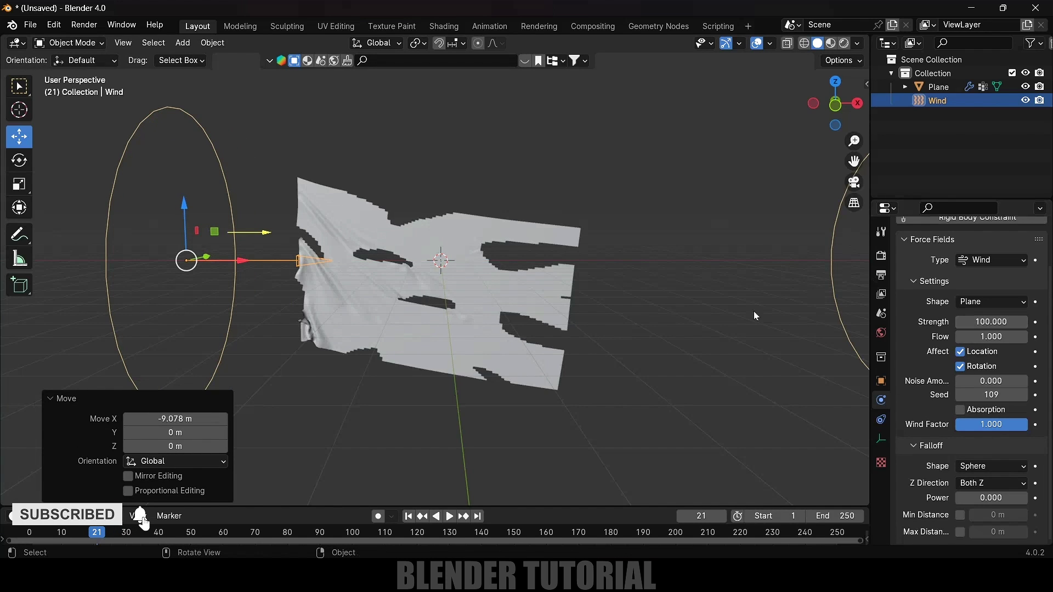
pyautogui.scroll(-3, 587, 355)
# Step: Play the cloth from frame 1 and raise wind Strength to about 450 mid-playback, then replay it
pyautogui.click(408, 515)
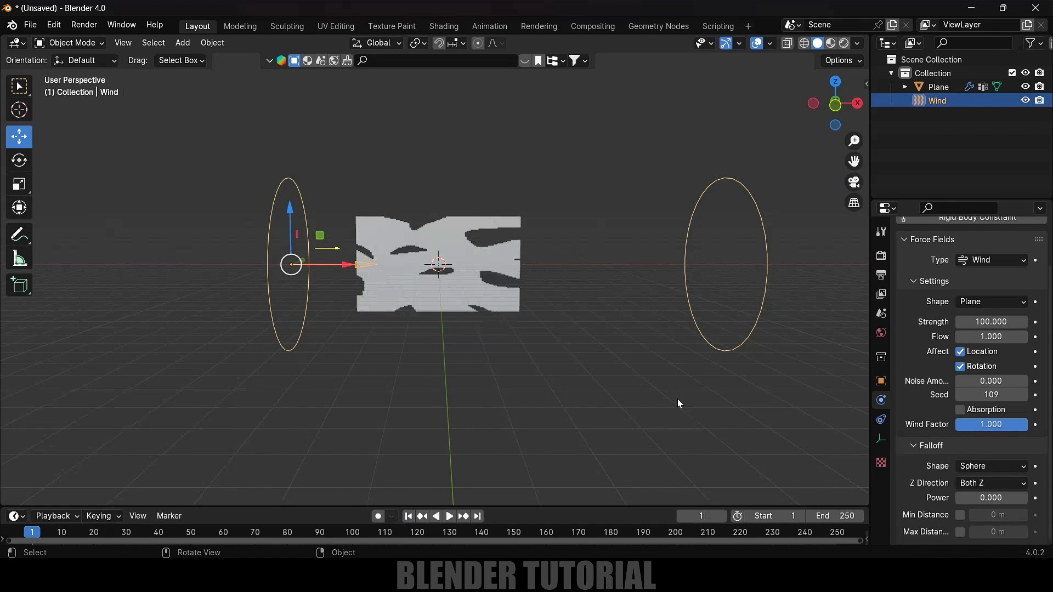
pyautogui.press('space')
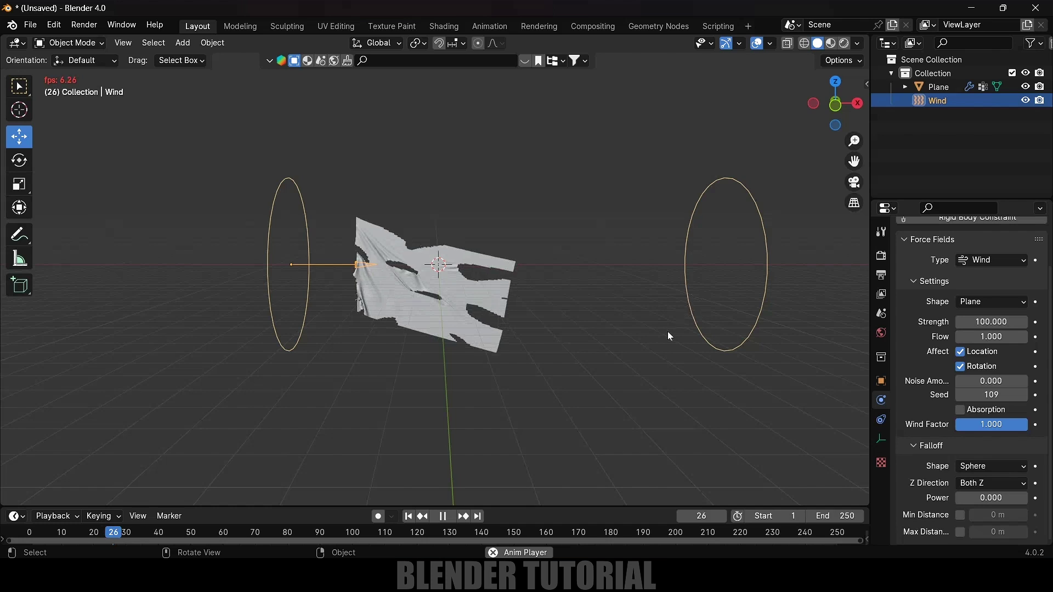
pyautogui.moveTo(984, 322)
pyautogui.mouseDown()
pyautogui.moveTo(1023, 322)
pyautogui.moveTo(985, 322)
pyautogui.mouseUp()
pyautogui.press('Escape')
pyautogui.press('space')
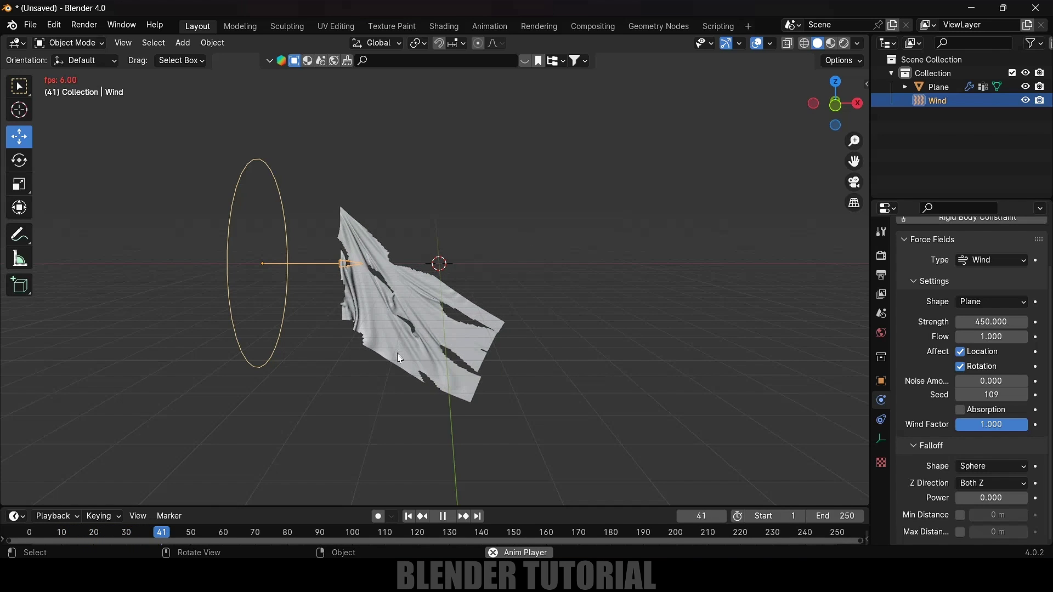
pyautogui.click(409, 517)
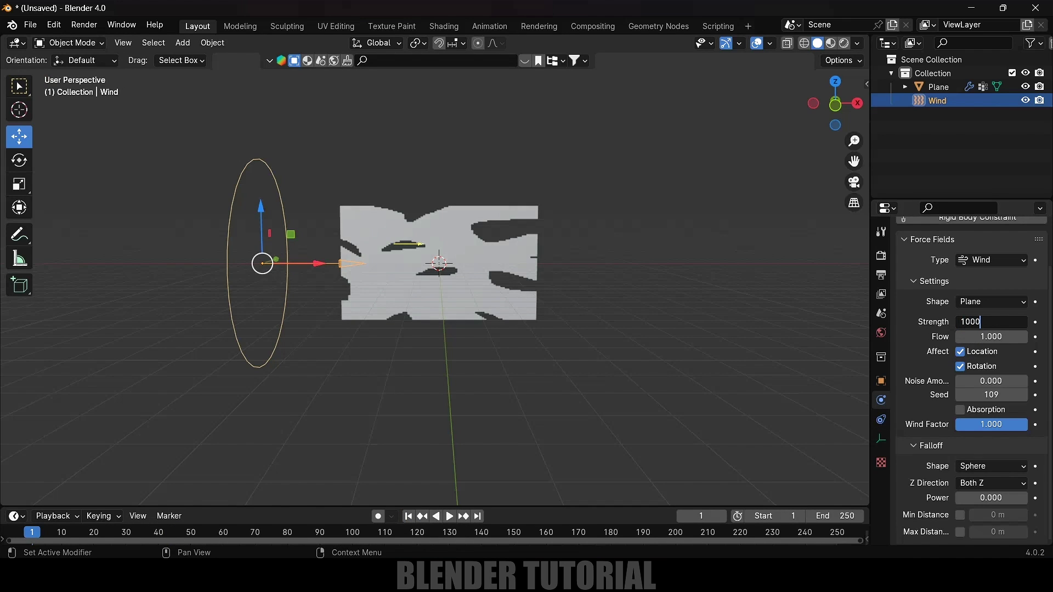
# Step: Confirm wind Strength 1000, tilt the wind −19.4° on Y and lower it along Z
pyautogui.press('Return')
pyautogui.click(19, 160)
pyautogui.moveTo(304, 231); pyautogui.dragTo(198, 293)
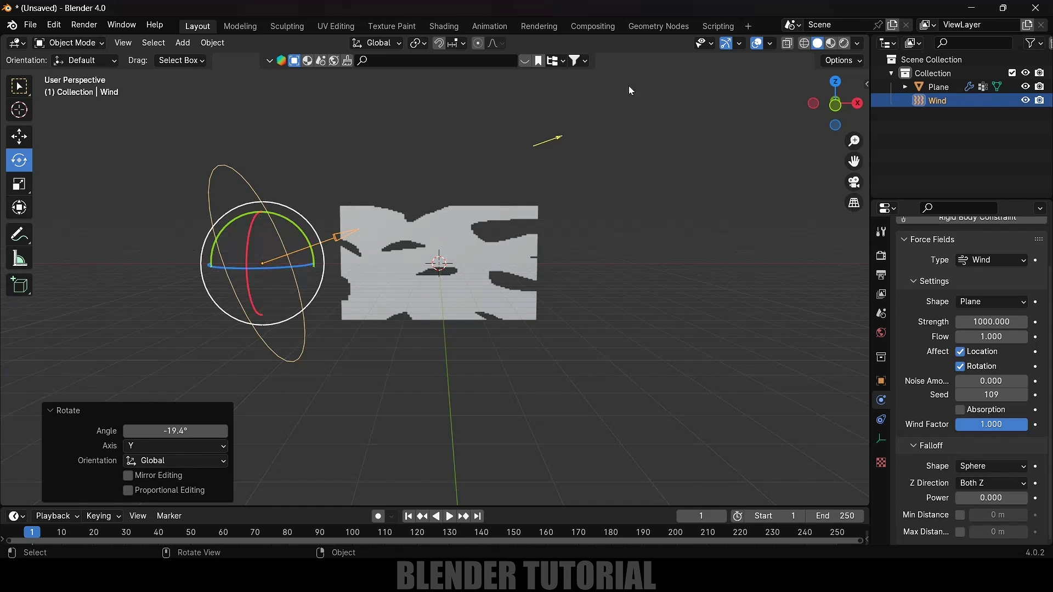
pyautogui.click(19, 136)
pyautogui.moveTo(251, 206); pyautogui.dragTo(257, 271)
pyautogui.moveTo(257, 270); pyautogui.dragTo(258, 272)
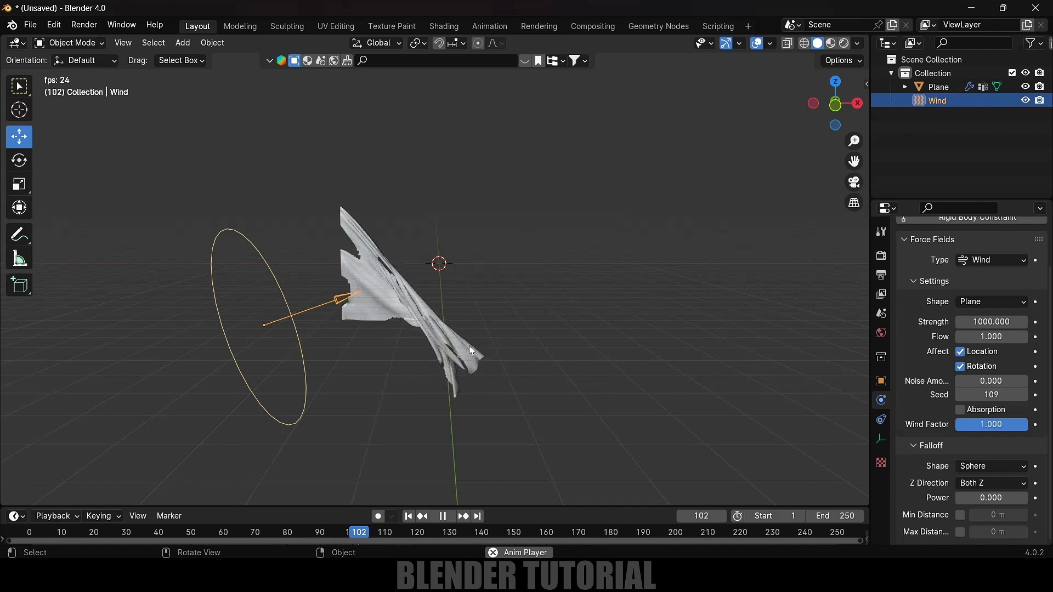
# Step: Rewind and set wind Strength to 1500 with Noise Amount 0.5, then preview the flapping flag
pyautogui.click(444, 516)
pyautogui.click(408, 516)
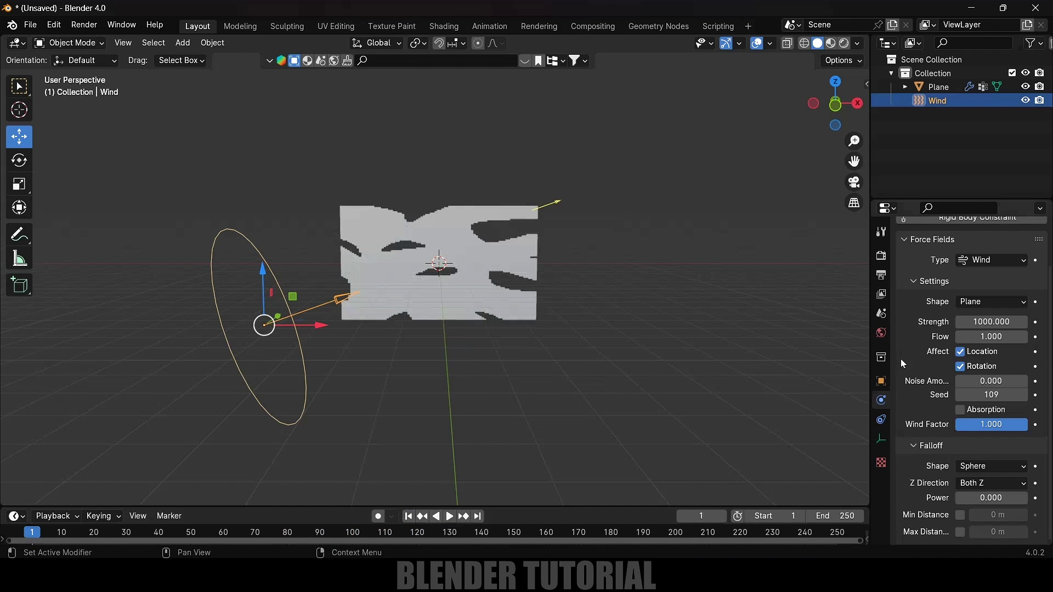
pyautogui.press('Return')
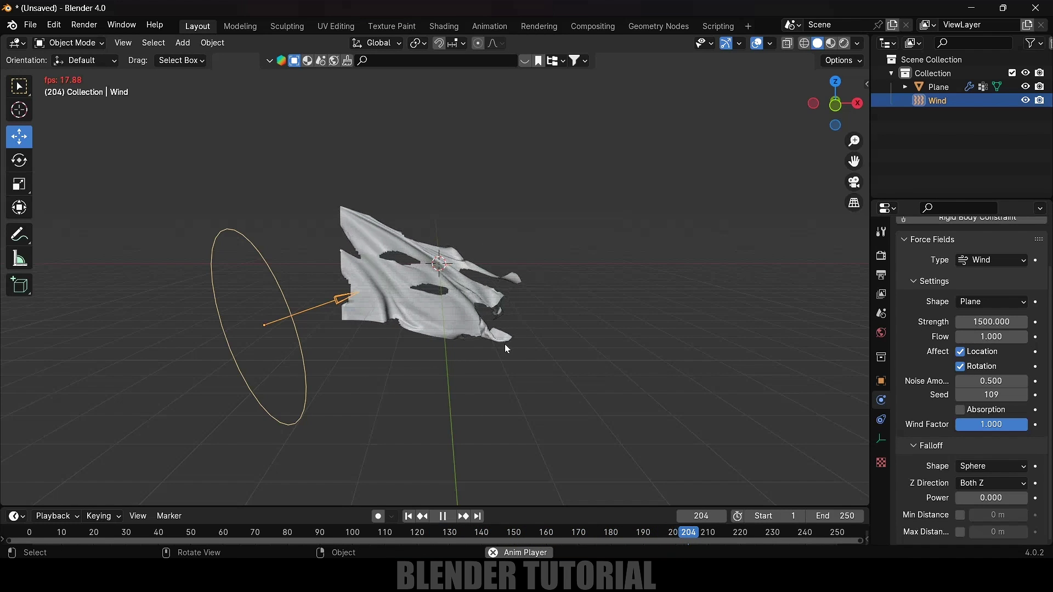
pyautogui.press('space')
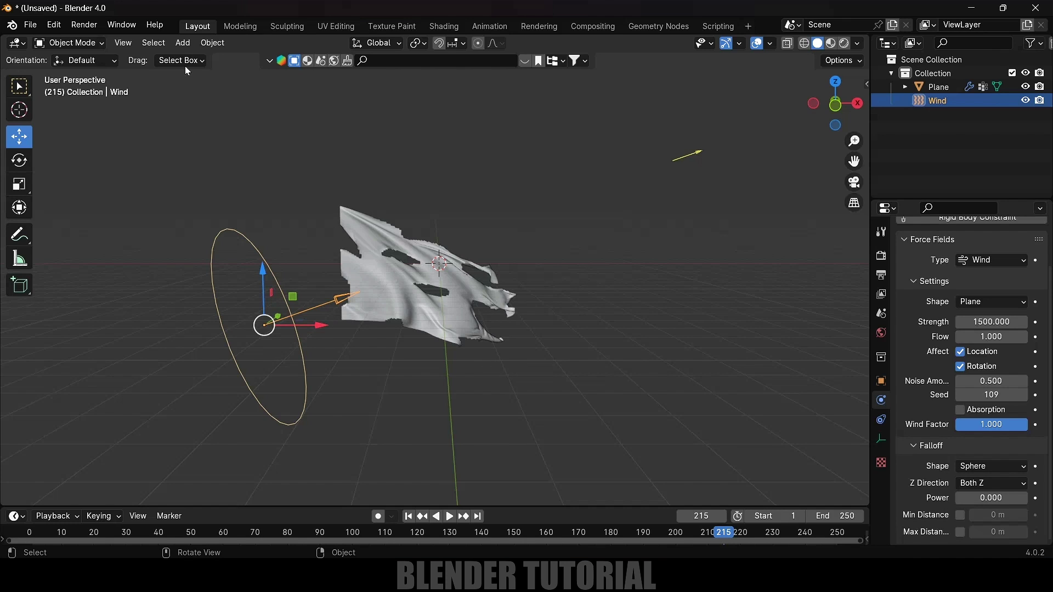
# Step: Add a cylinder, shrink it to 0.186 and stretch it about 40× along Z
pyautogui.click(182, 43)
pyautogui.moveTo(196, 62)
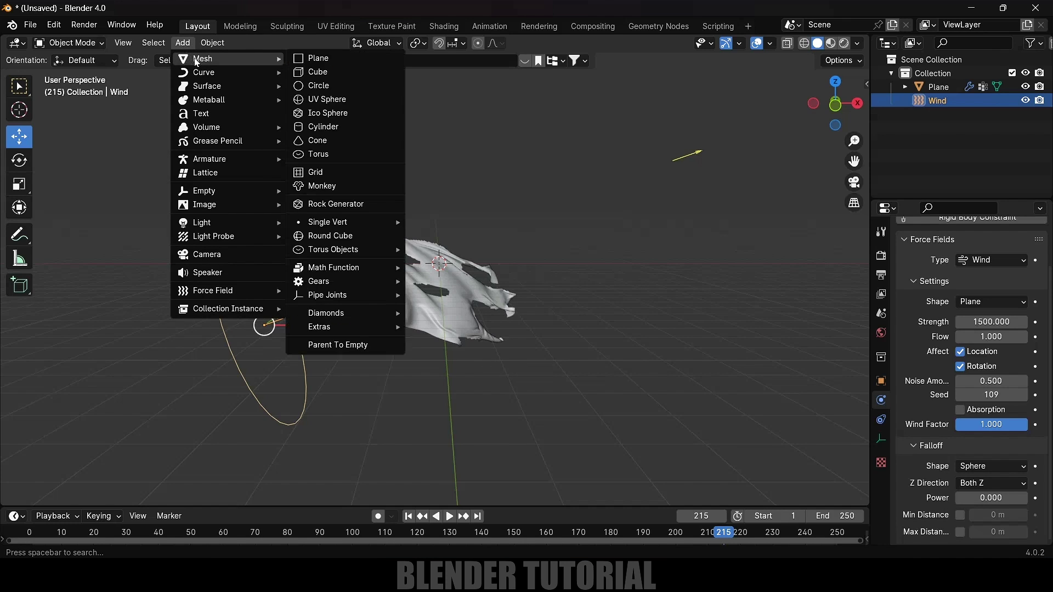
pyautogui.click(323, 127)
pyautogui.press('s')
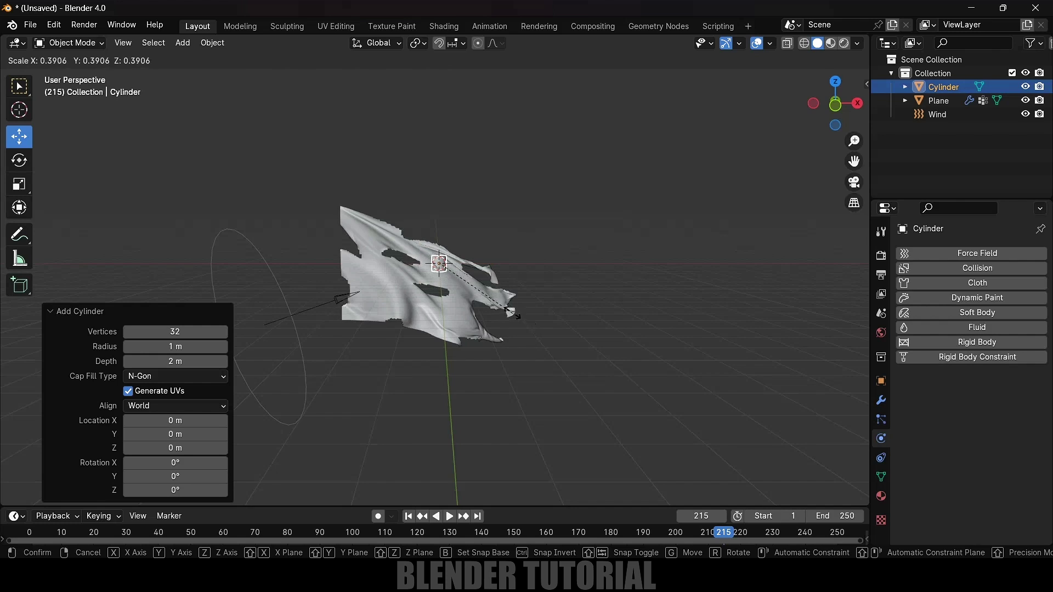
pyautogui.click(473, 287)
pyautogui.press('s')
pyautogui.press('z')
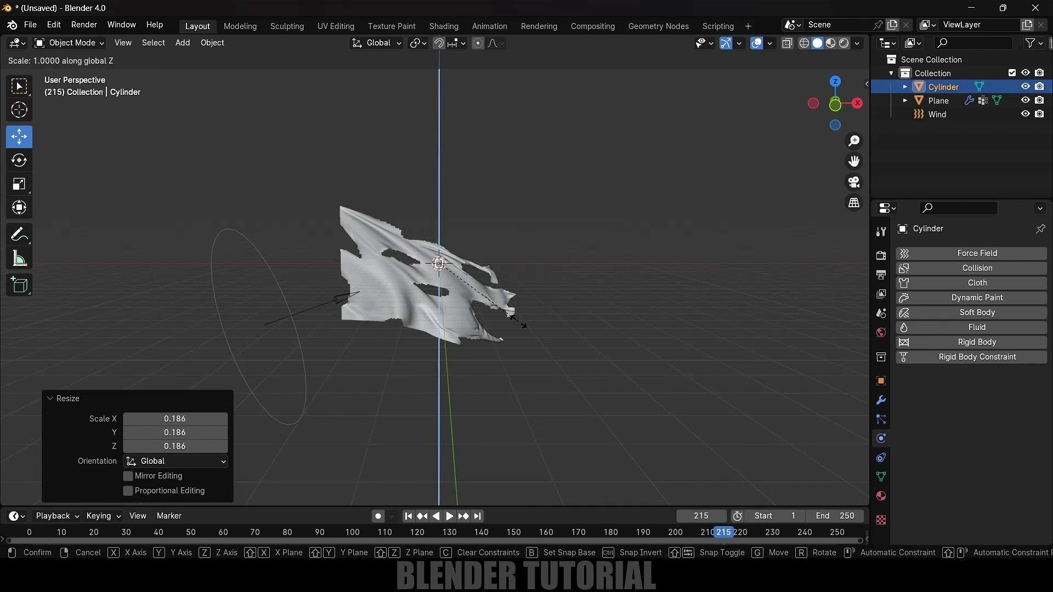
pyautogui.click(2, 225)
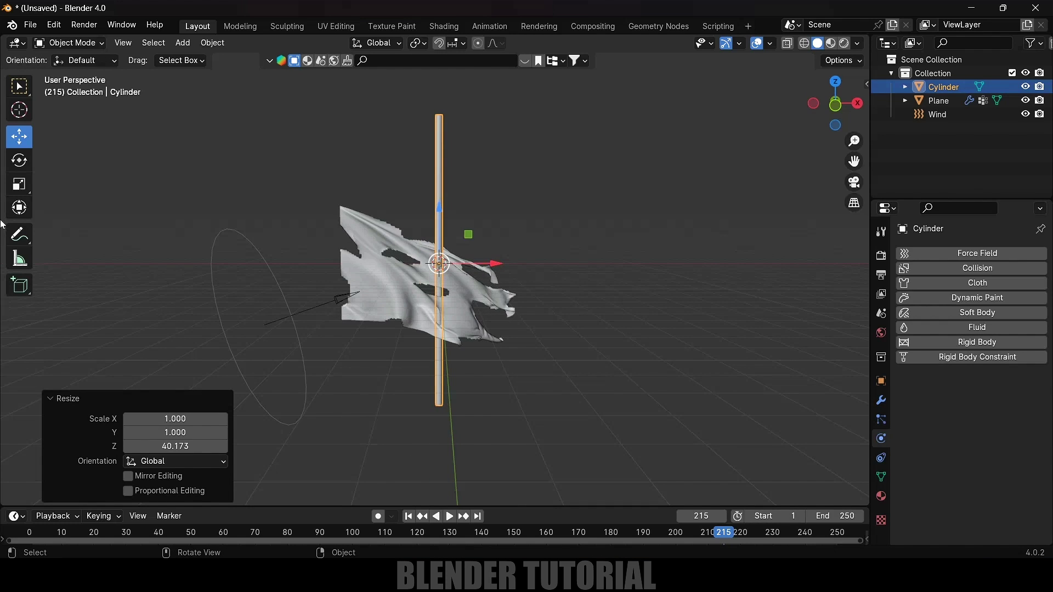
# Step: Move the pole left to the flag's edge and lower it 0.763 m along Z
pyautogui.moveTo(501, 270); pyautogui.dragTo(397, 271)
pyautogui.moveTo(340, 209); pyautogui.dragTo(329, 290)
pyautogui.moveTo(329, 291); pyautogui.dragTo(473, 402, button='middle')
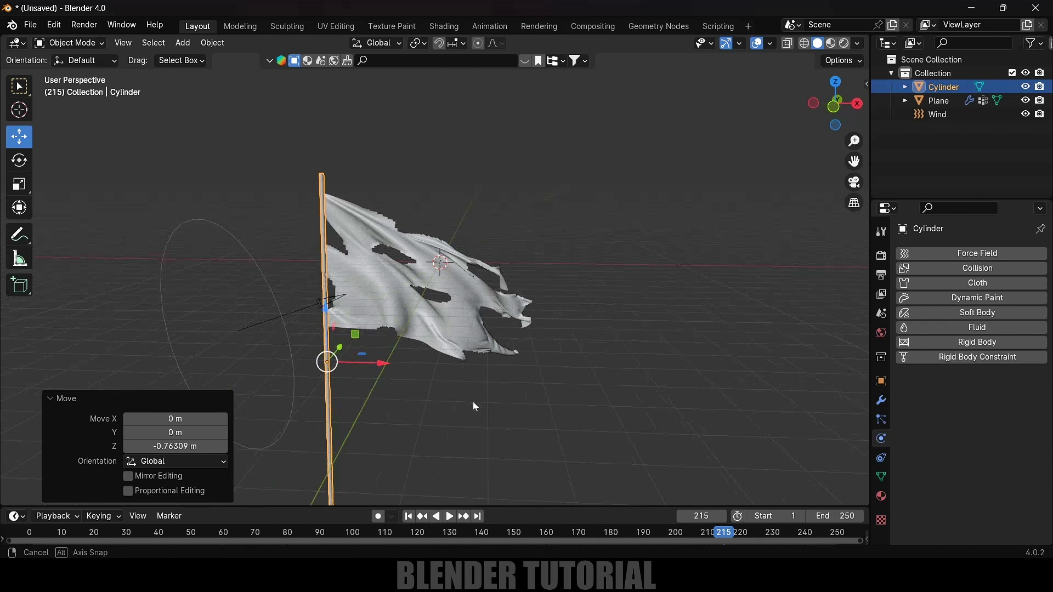
pyautogui.moveTo(319, 234); pyautogui.dragTo(564, 381, button='middle')
# Step: Select the flag plane and set its cloth cache End frame to 350
pyautogui.click(378, 262)
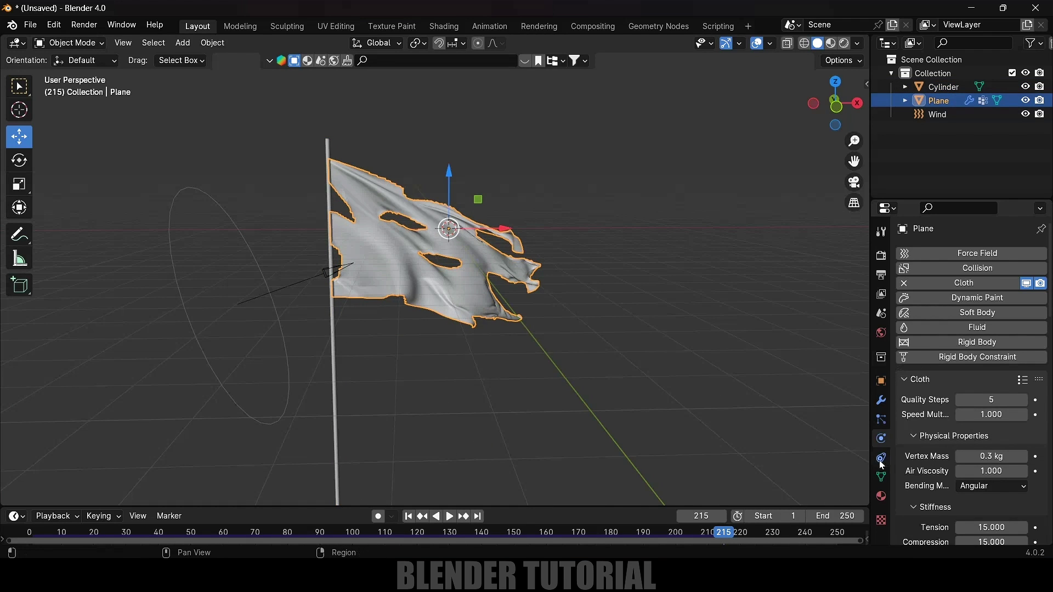
pyautogui.scroll(-20, 926, 430)
pyautogui.scroll(-5, 926, 412)
pyautogui.scroll(4, 930, 378)
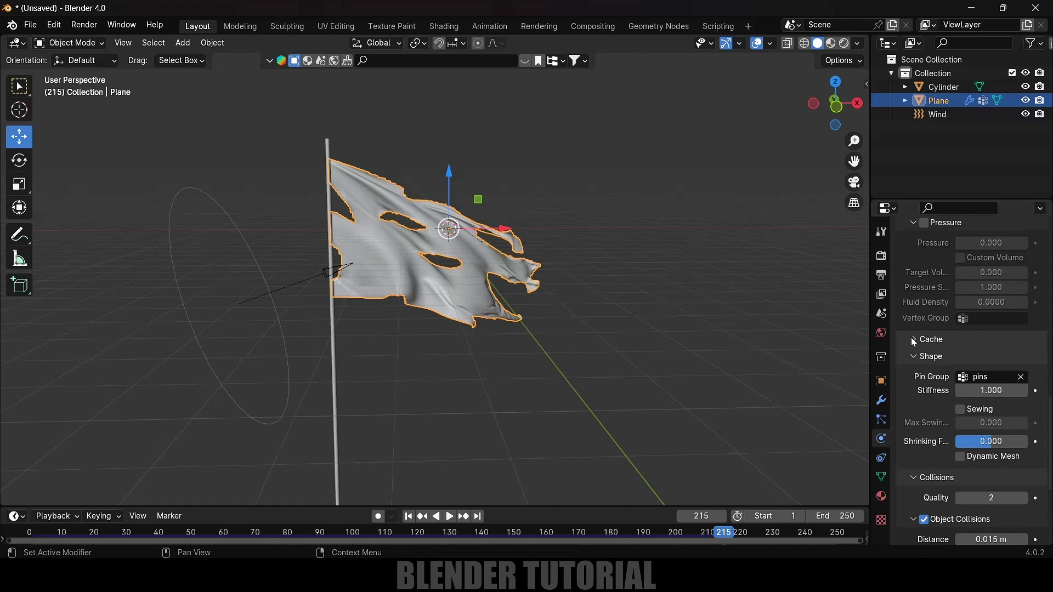
pyautogui.click(914, 340)
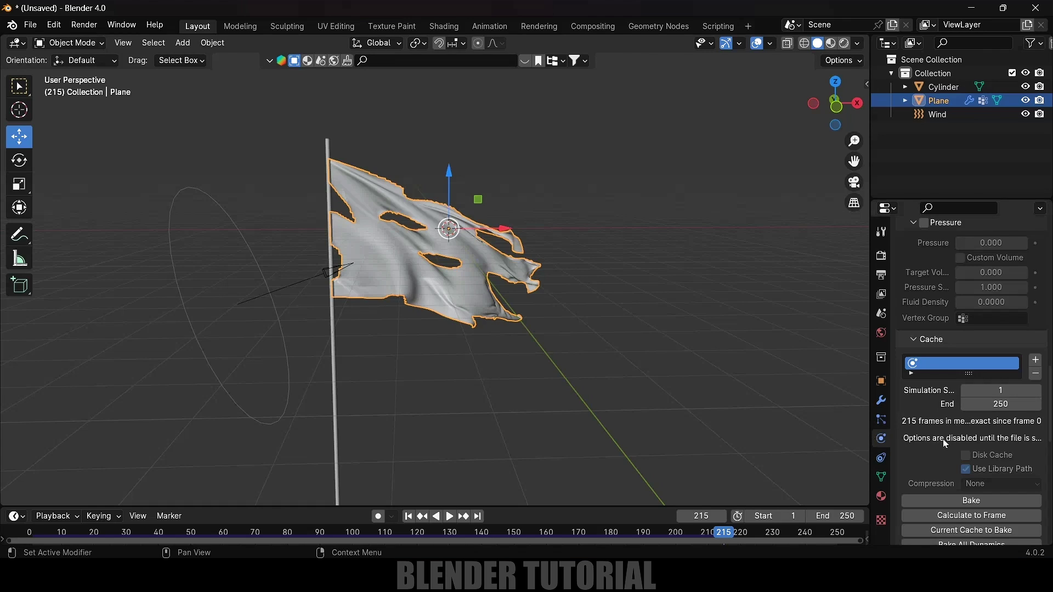
pyautogui.doubleClick(988, 405)
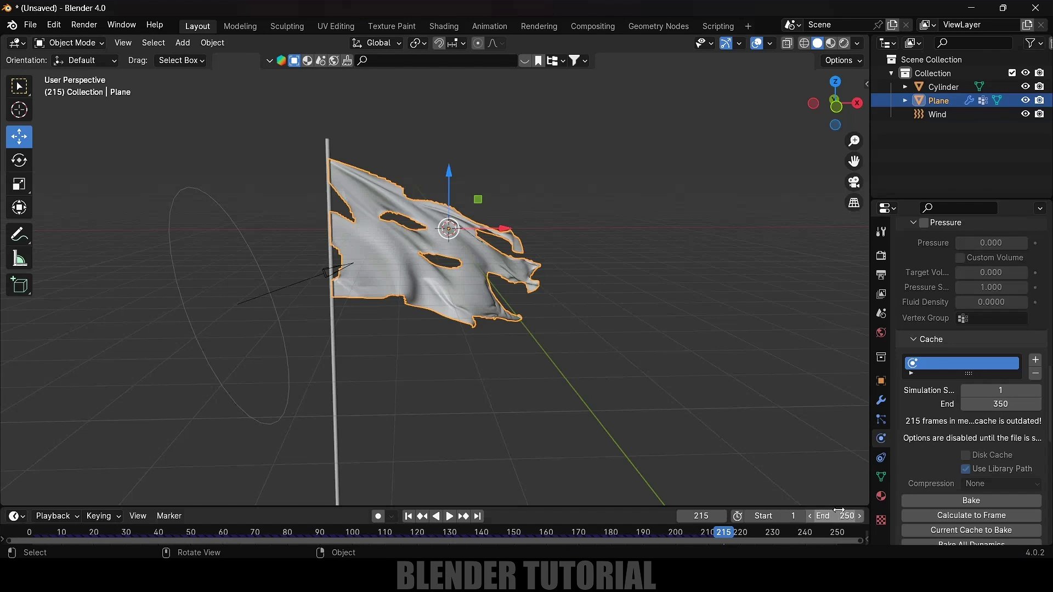
pyautogui.write('350')
pyautogui.press('Return')
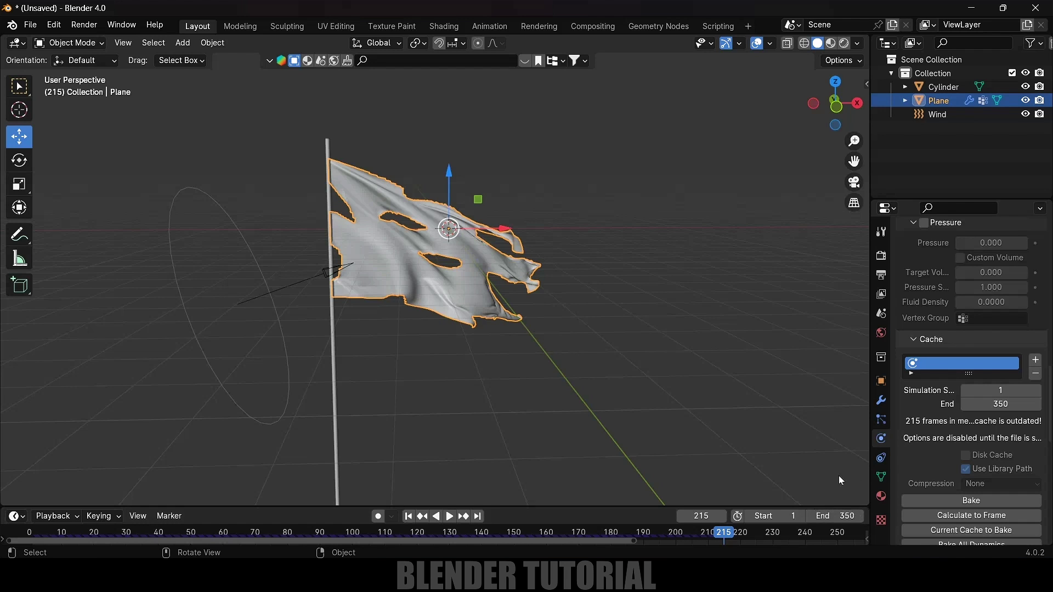
# Step: Bake the 350-frame cloth simulation and play it from the first frame
pyautogui.scroll(-5, 923, 456)
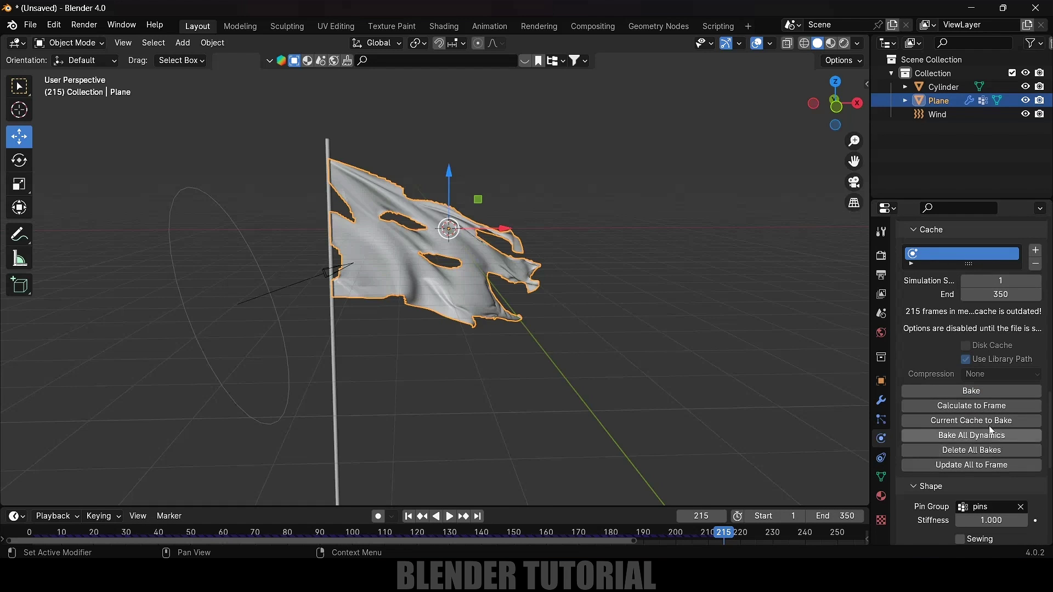
pyautogui.click(959, 389)
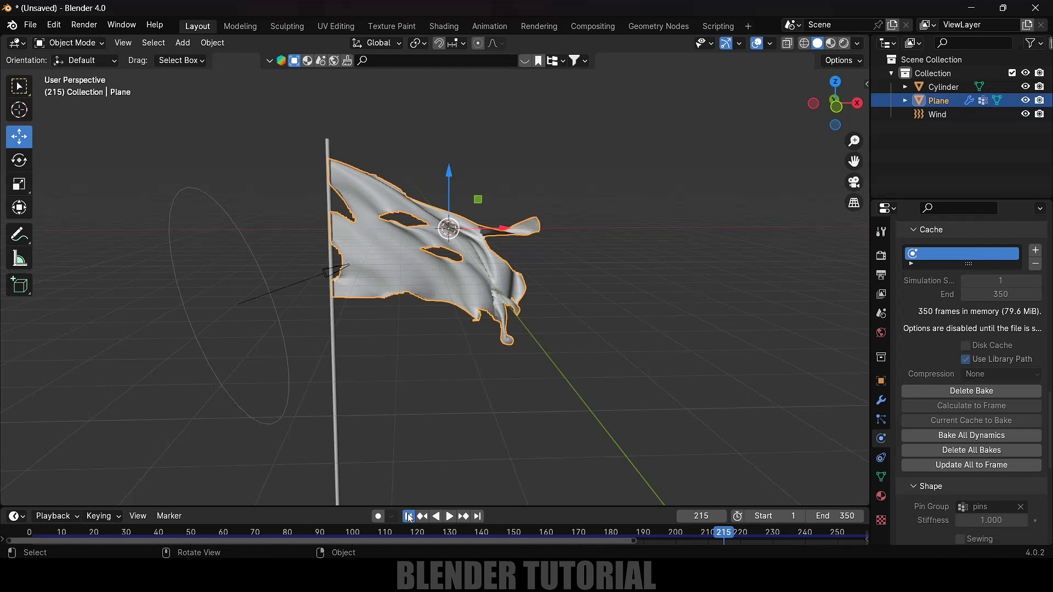
pyautogui.hotkey('shift', 'Left')
pyautogui.press('space')
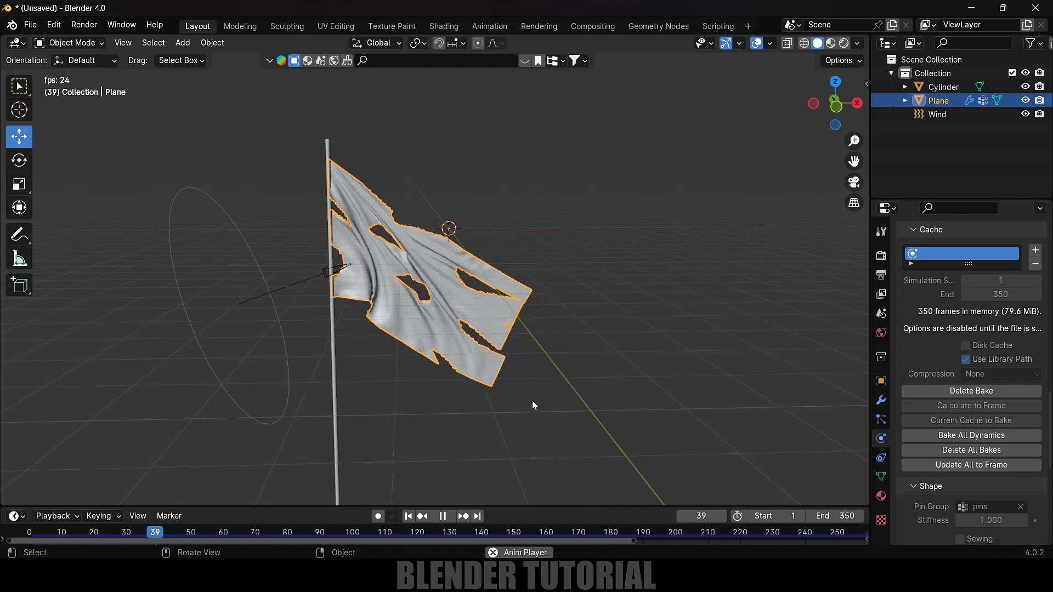